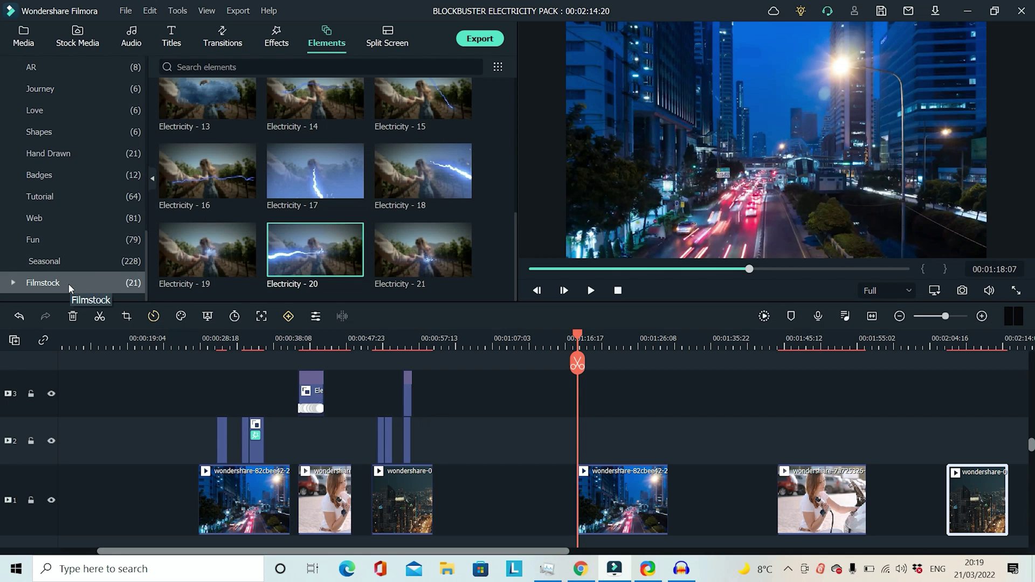
Step: Preview the Electricity - 07, 08 and 09 elements, then reselect Electricity - 07
scroll(335, 179, up, 5)
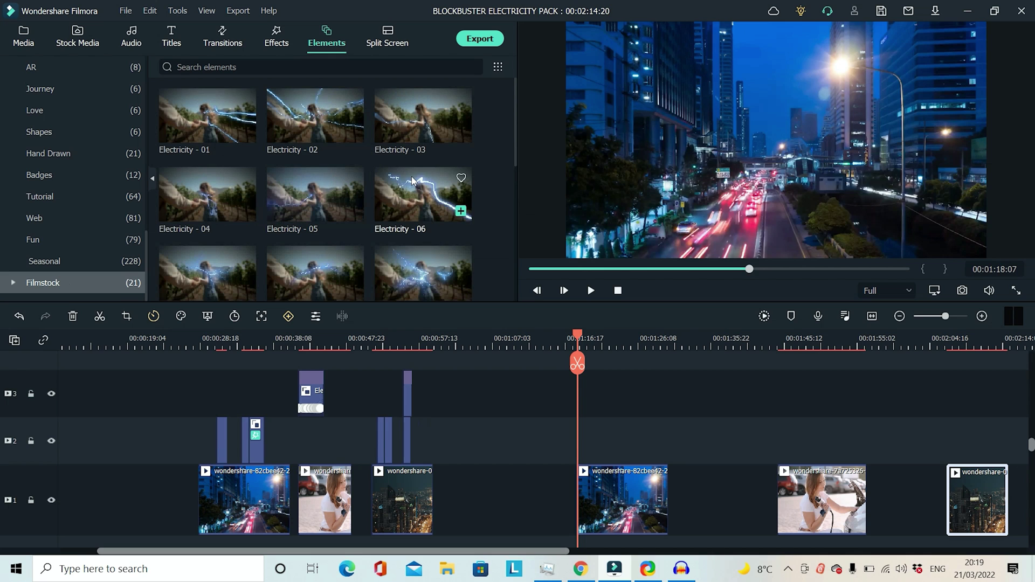
scroll(413, 179, down, 1)
click(214, 191)
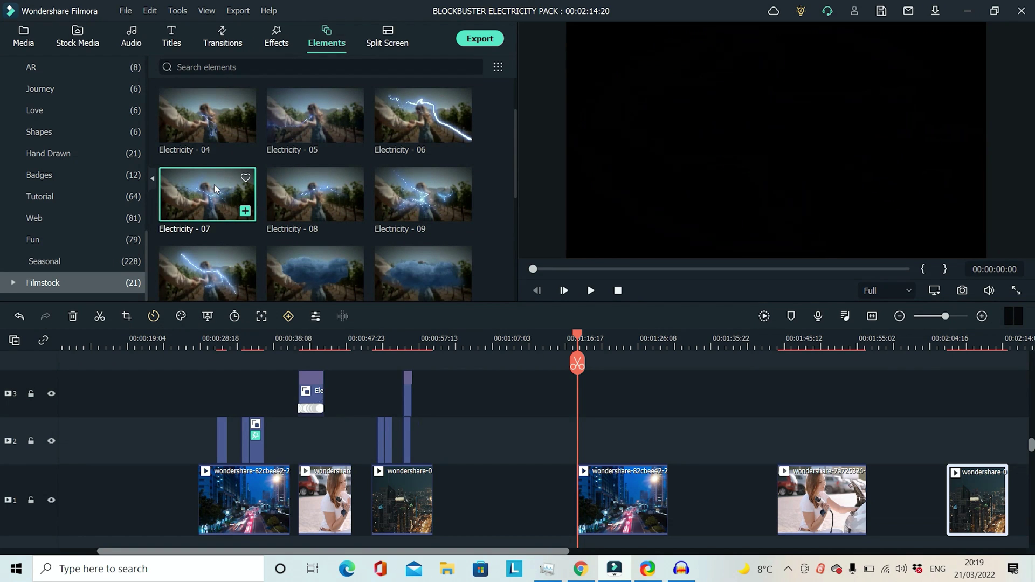
click(331, 200)
click(424, 202)
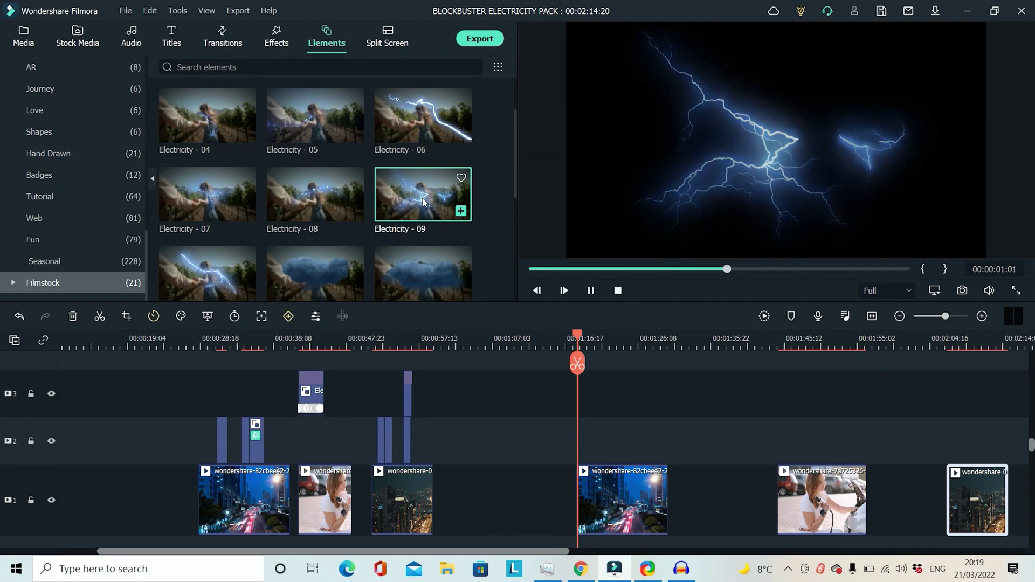
click(212, 194)
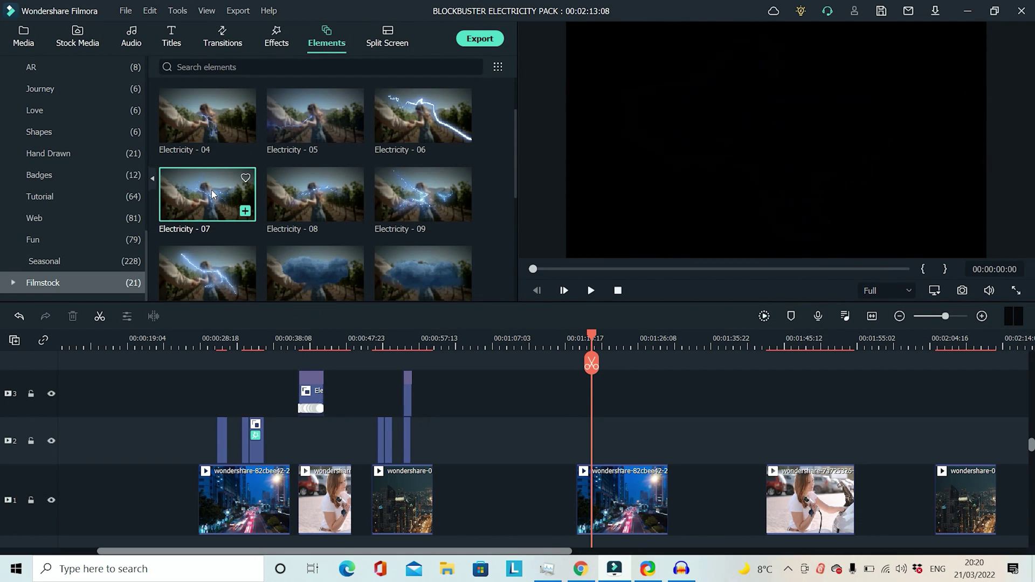
Step: Drop Electricity - 07 on track 2 above the night city clip and play it back
drag(207, 199, 619, 453)
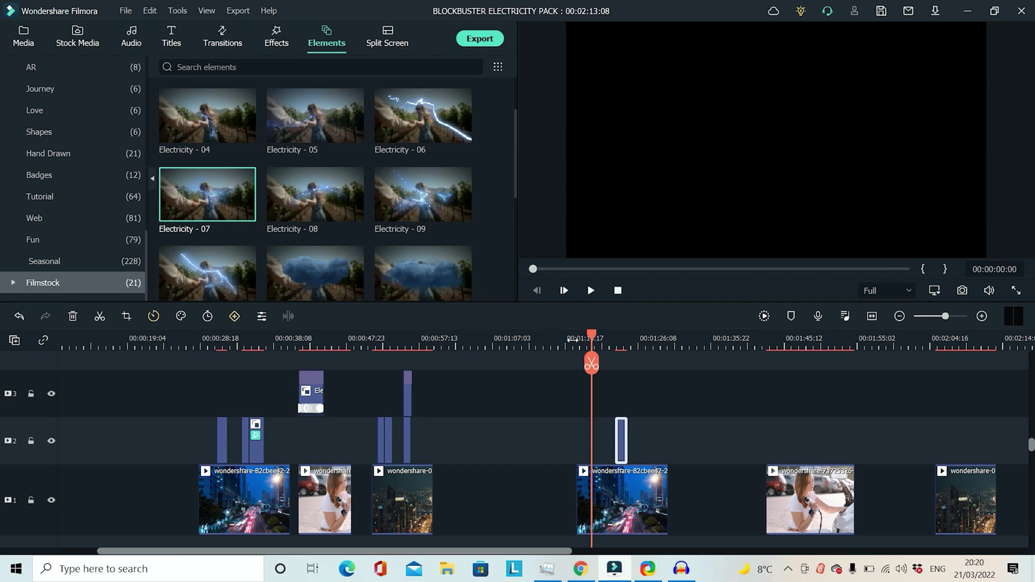
click(574, 340)
key(space)
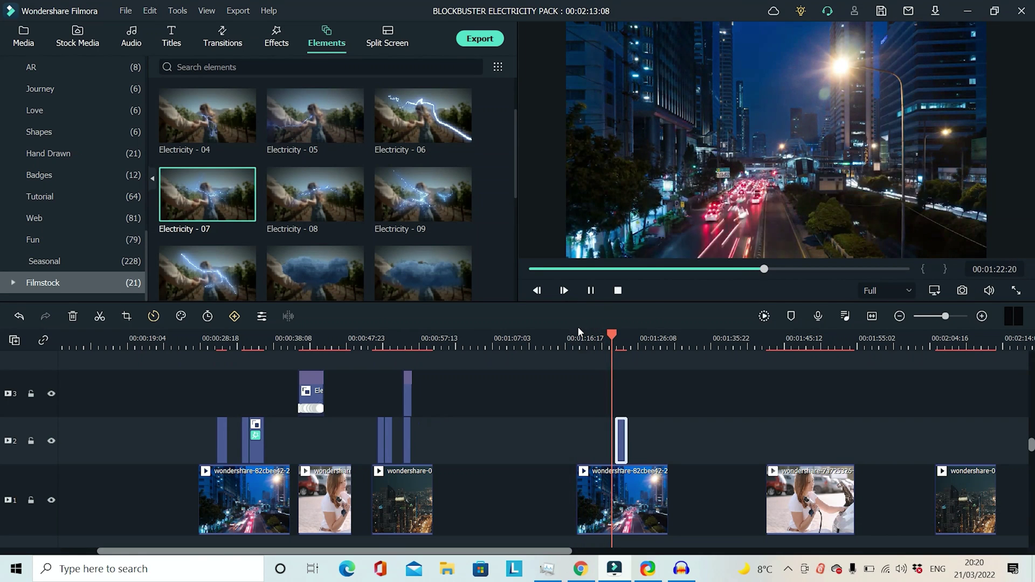
click(586, 340)
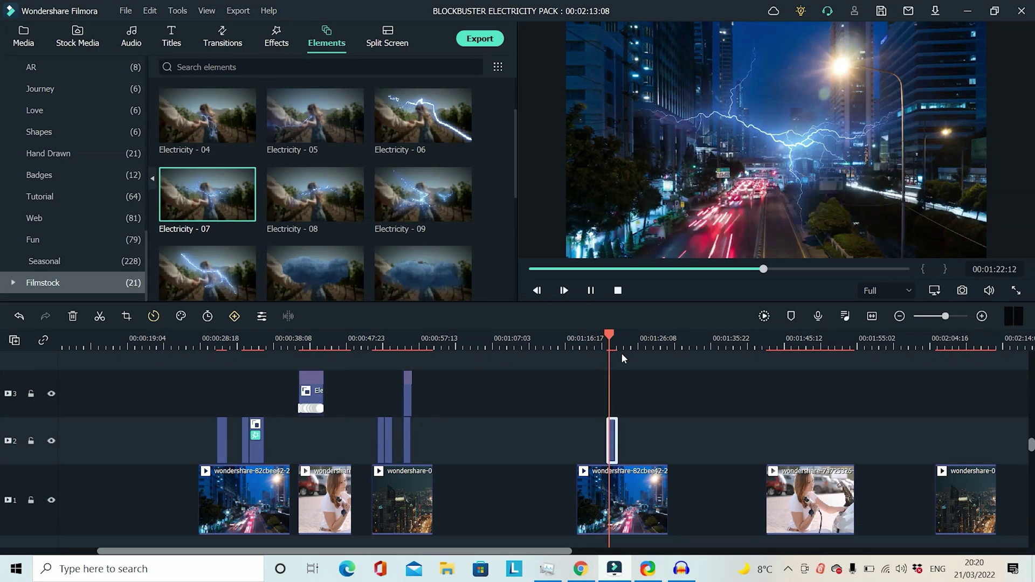
key(space)
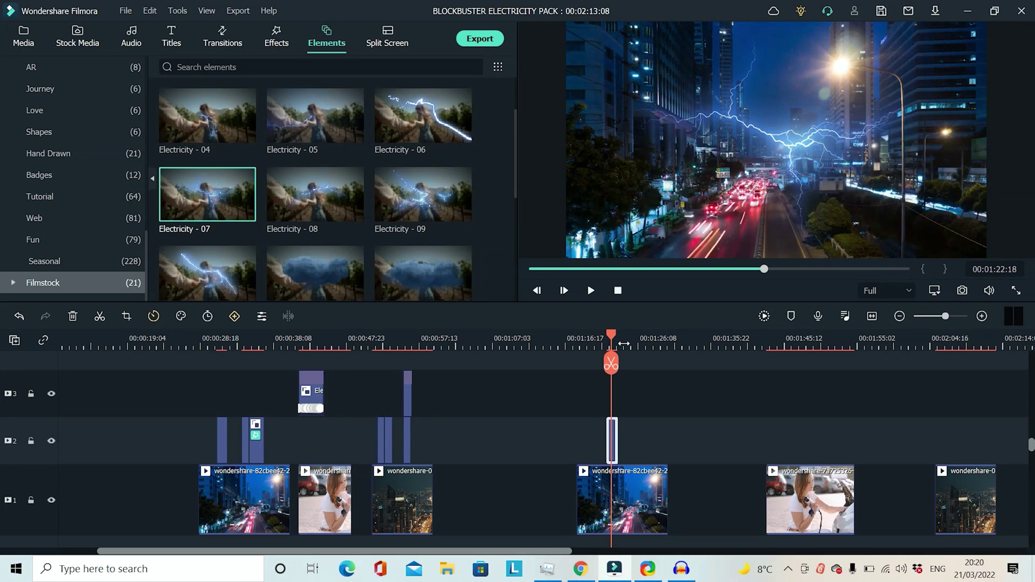
Step: Shrink the lightning overlay and move it up and right into the sky
click(808, 150)
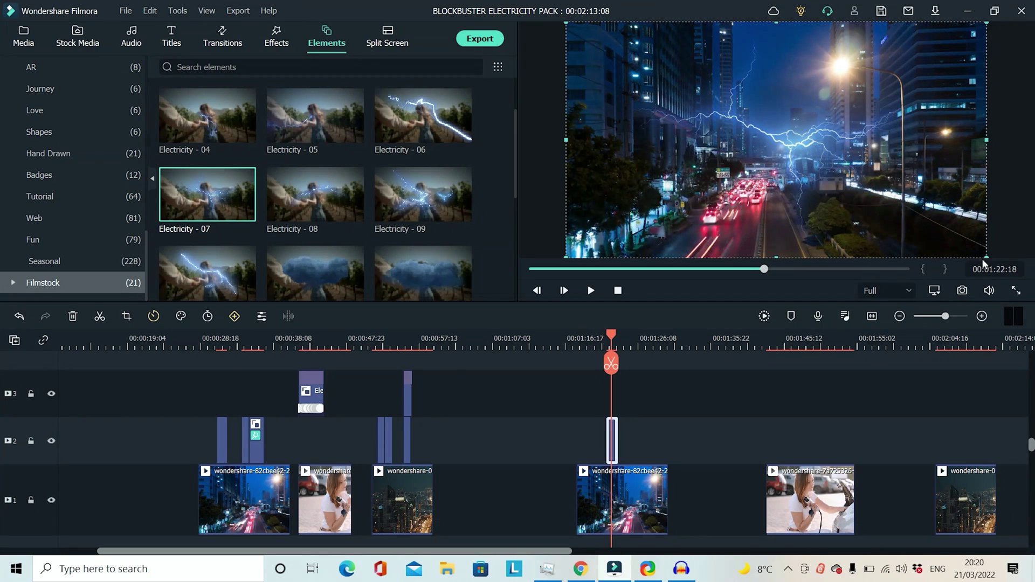
drag(984, 257, 817, 152)
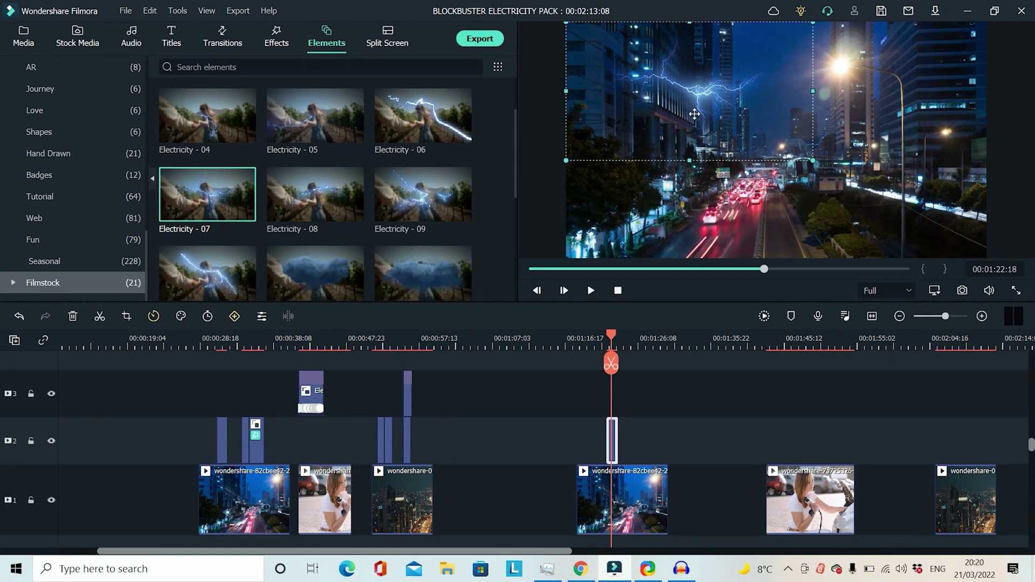
drag(693, 111, 752, 77)
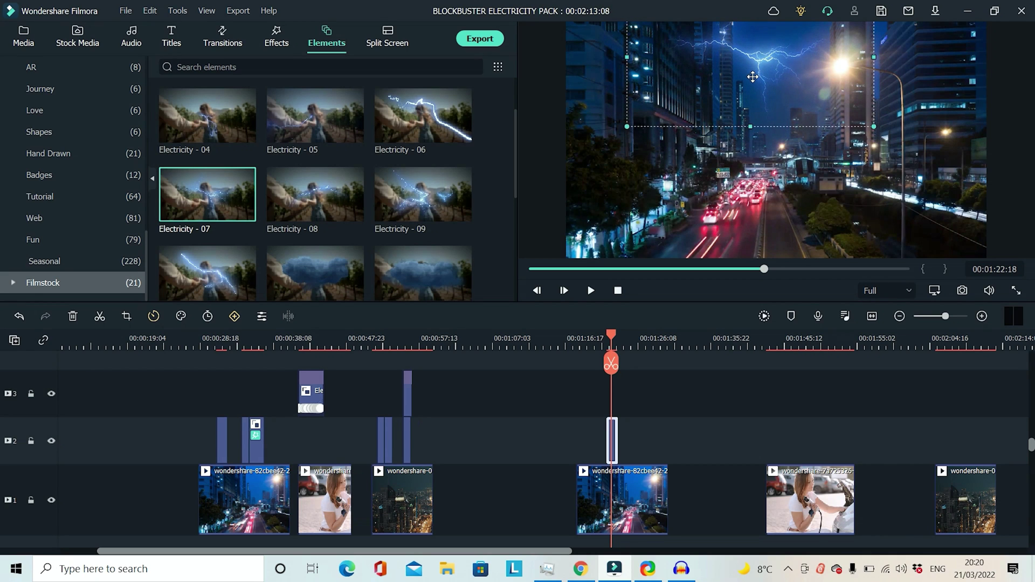
Step: Search the effects for Crop and apply it to the lightning element
click(272, 38)
text(crop)
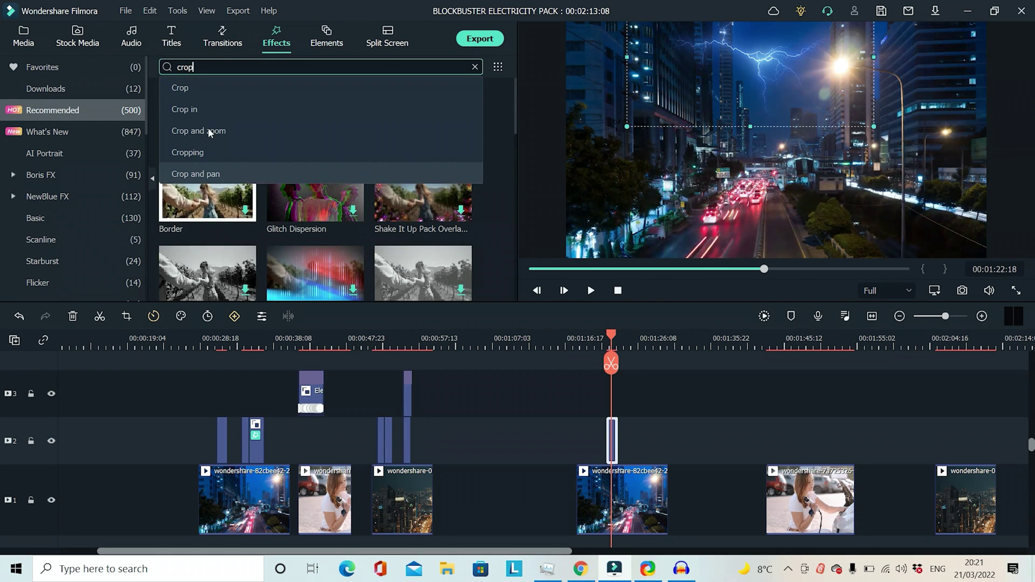
click(186, 88)
drag(185, 88, 613, 435)
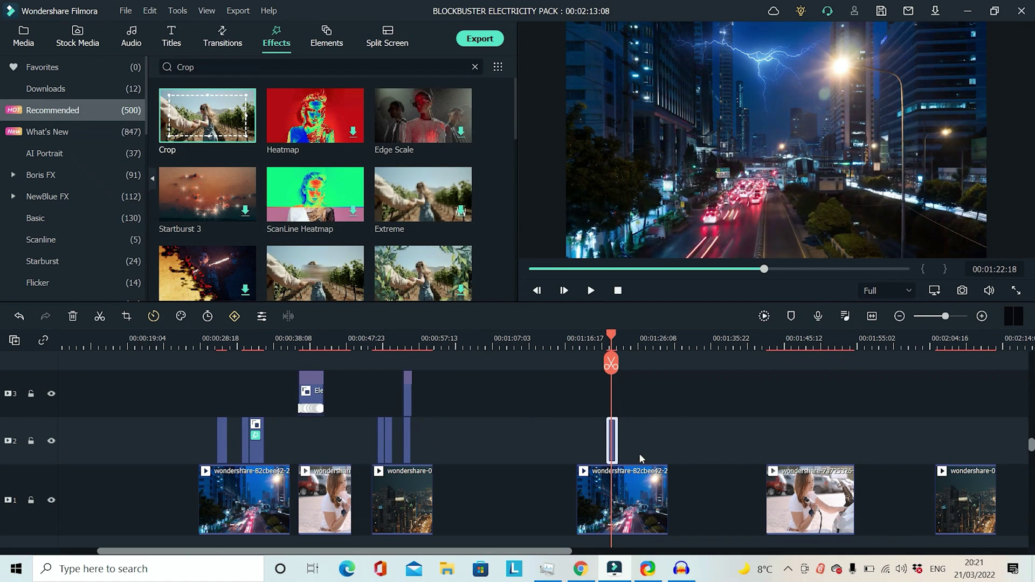
double_click(612, 439)
Step: Set the Crop Left value to 42.19 with Blur Edges on, then play back the result
click(56, 61)
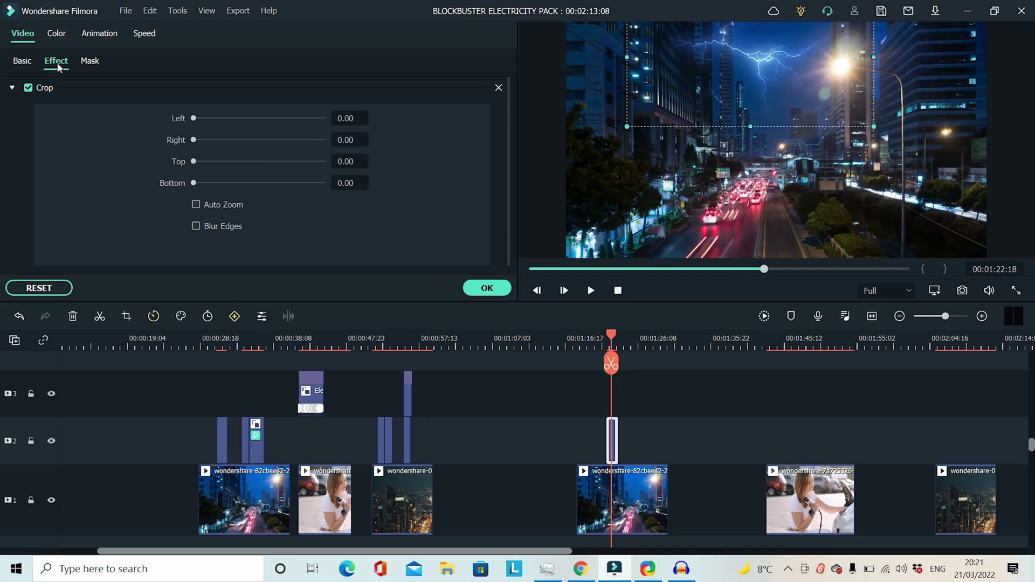
click(195, 119)
drag(200, 118, 249, 125)
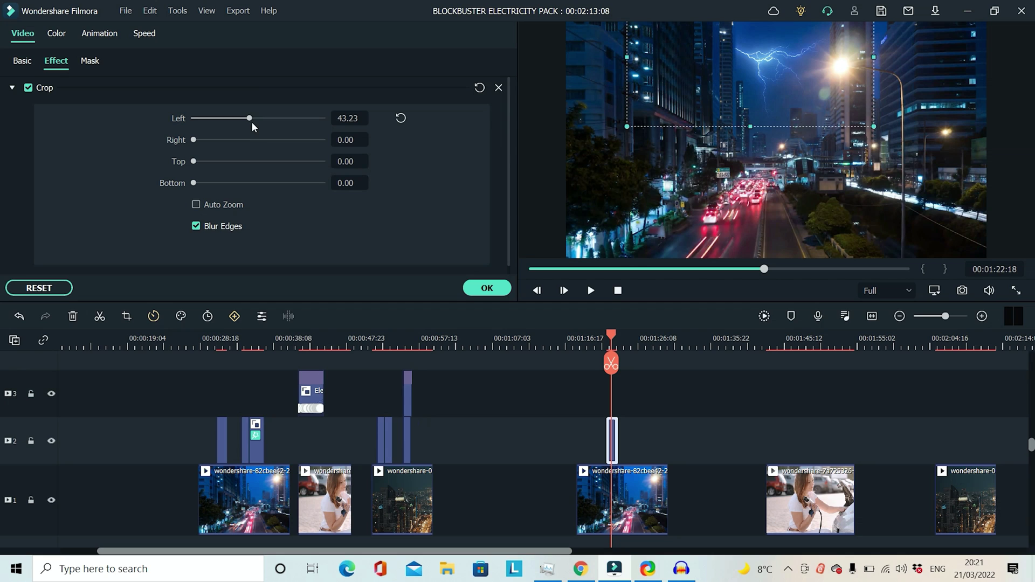
drag(250, 118, 247, 123)
click(593, 338)
key(space)
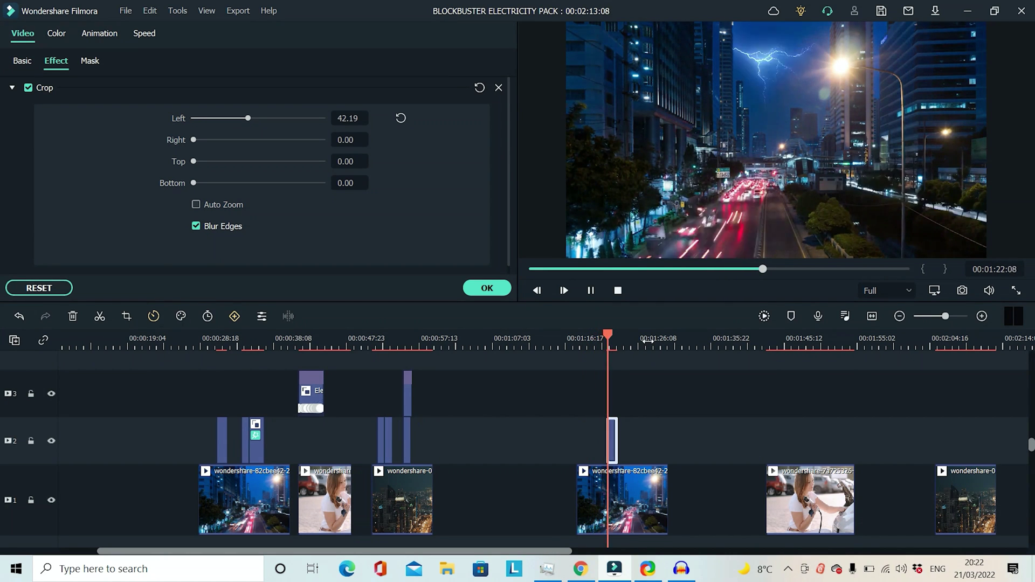
key(space)
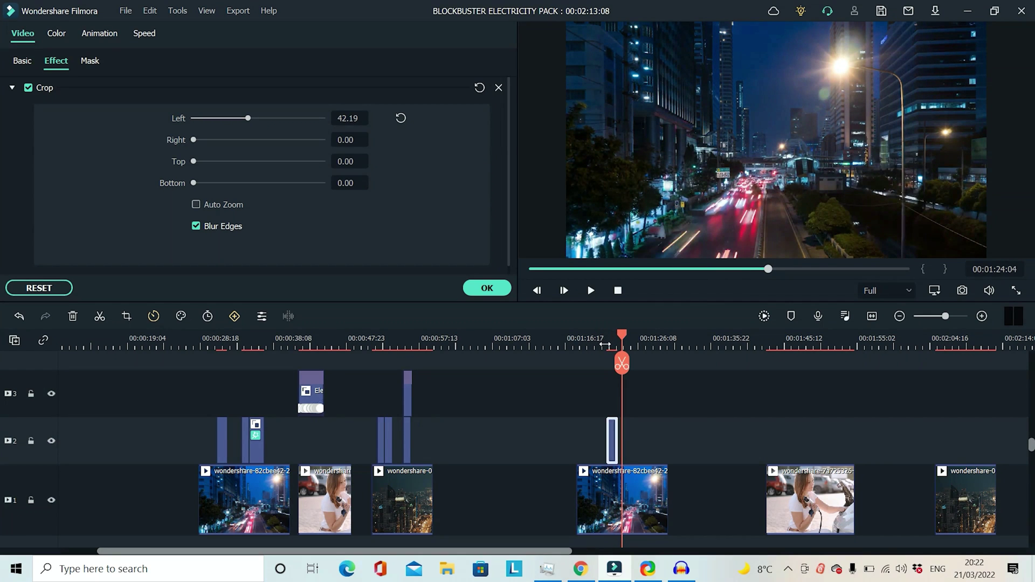
click(611, 344)
Step: Apply the Dark Film 3D LUT to the night city clip on track 1 and play back the grade
click(630, 503)
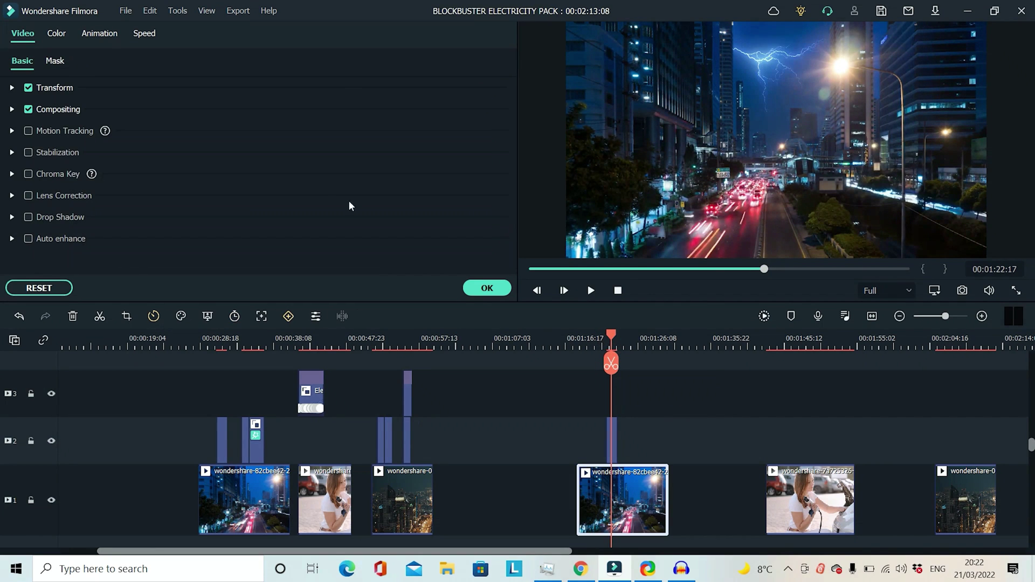
click(57, 33)
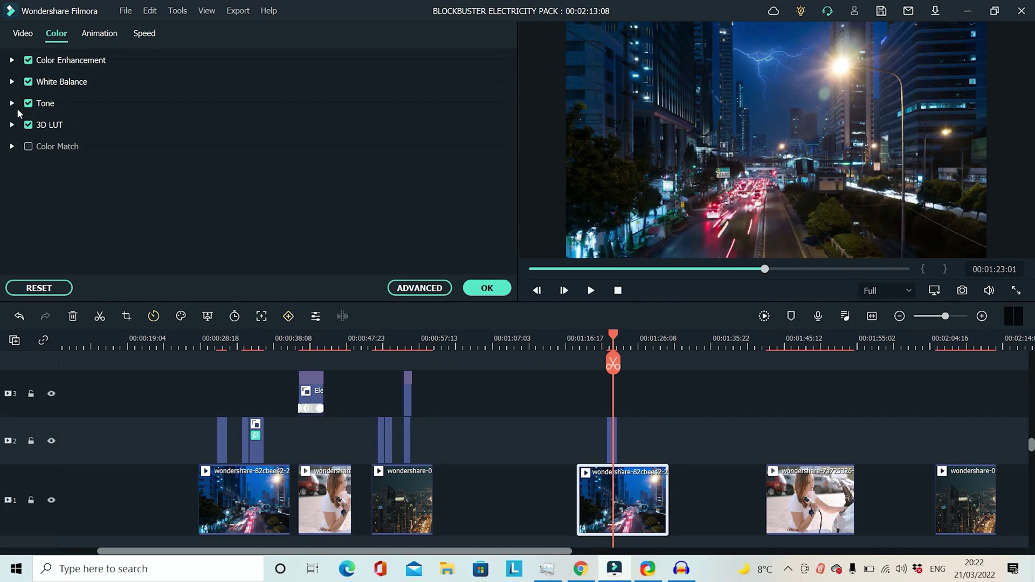
click(12, 124)
click(219, 155)
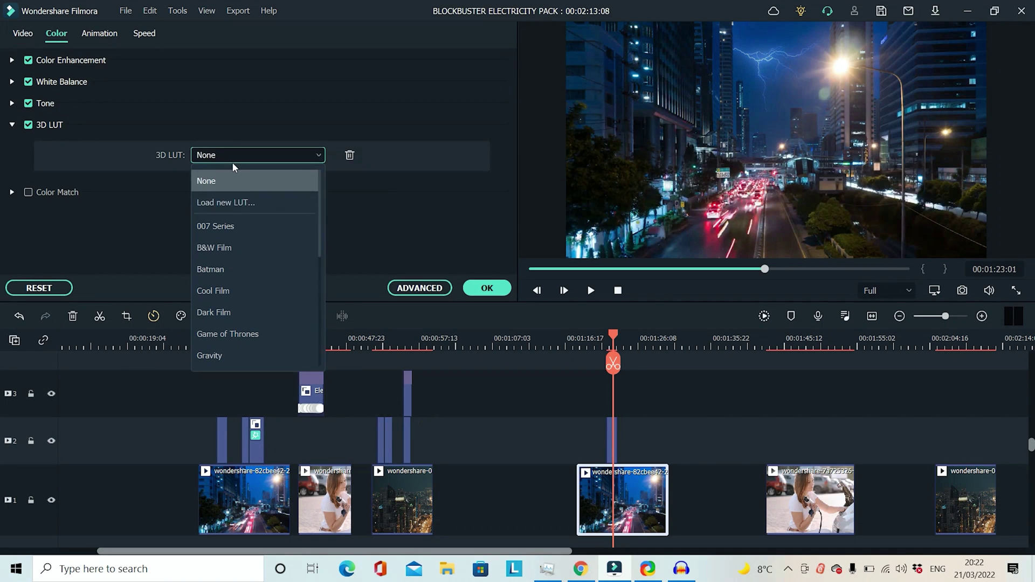
click(235, 312)
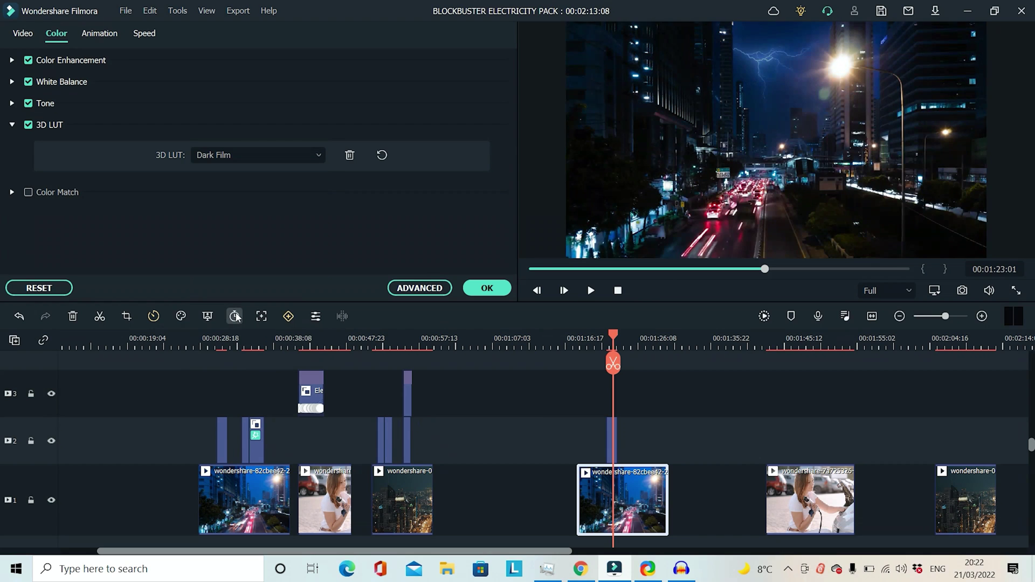
click(593, 345)
key(space)
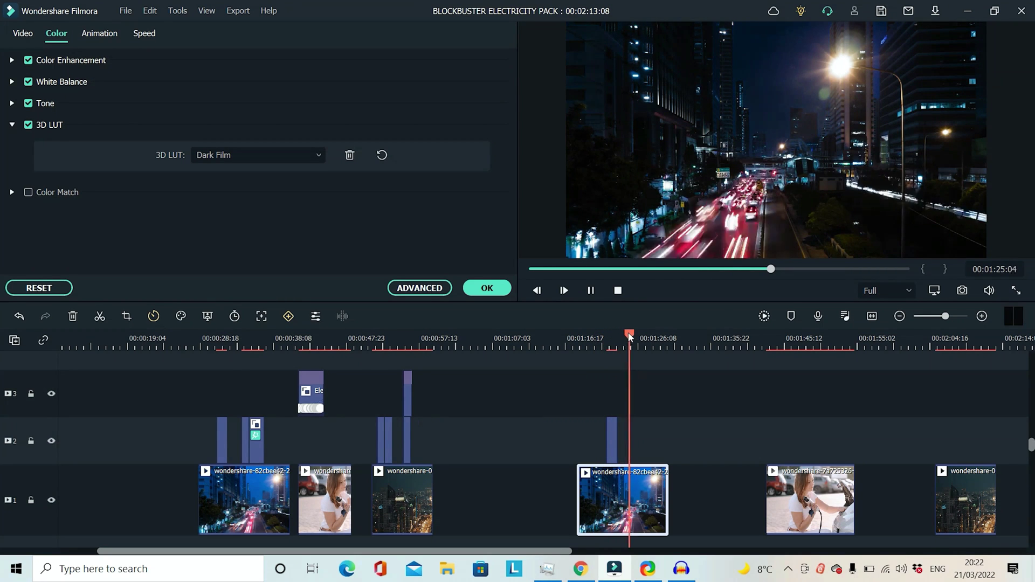
click(581, 345)
Step: Add Electricity - 09 on track 2 at 01:26:05 and shrink it into the upper-right sky
click(631, 340)
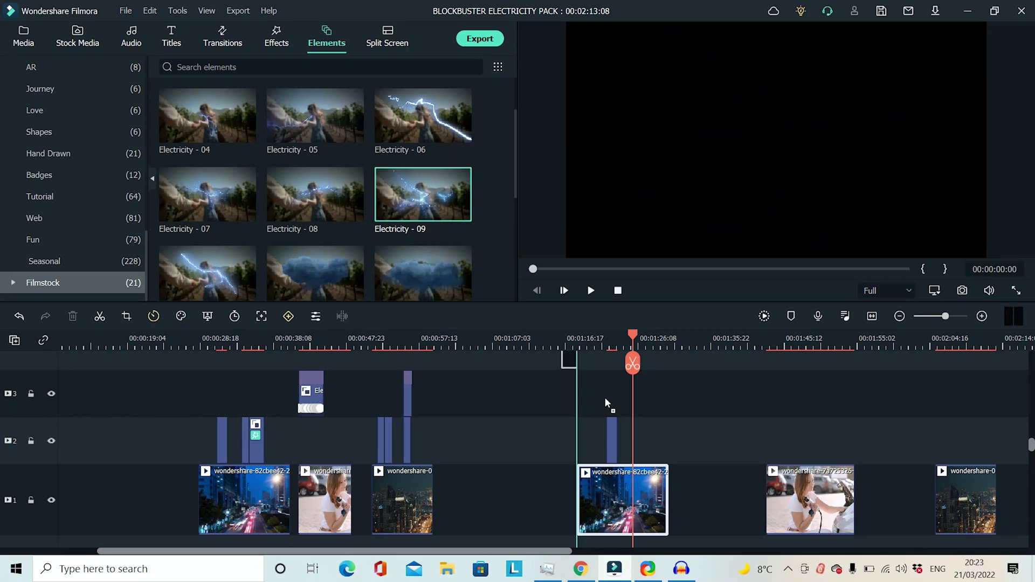
key(ctrl+v)
click(636, 437)
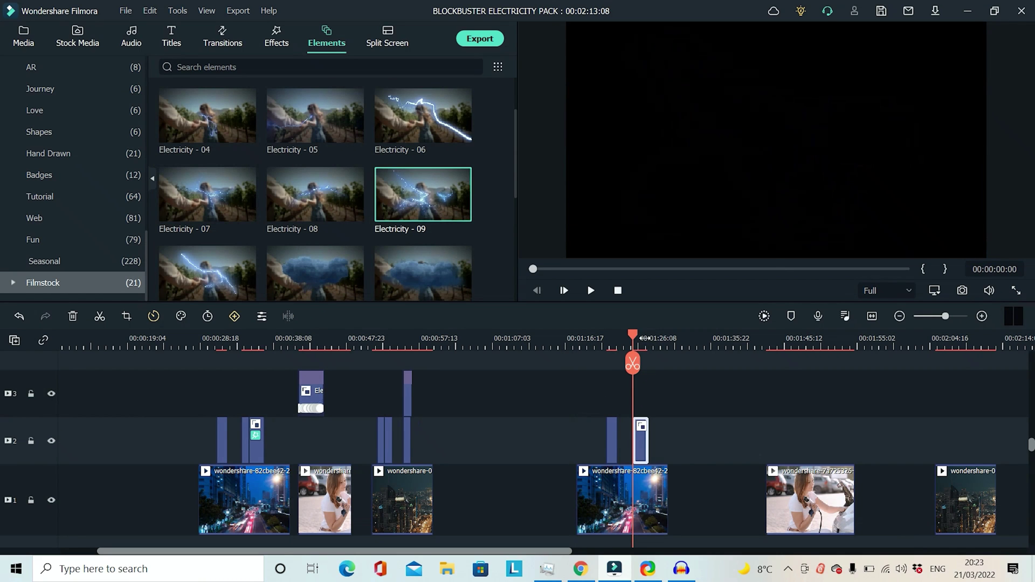
click(644, 340)
click(638, 344)
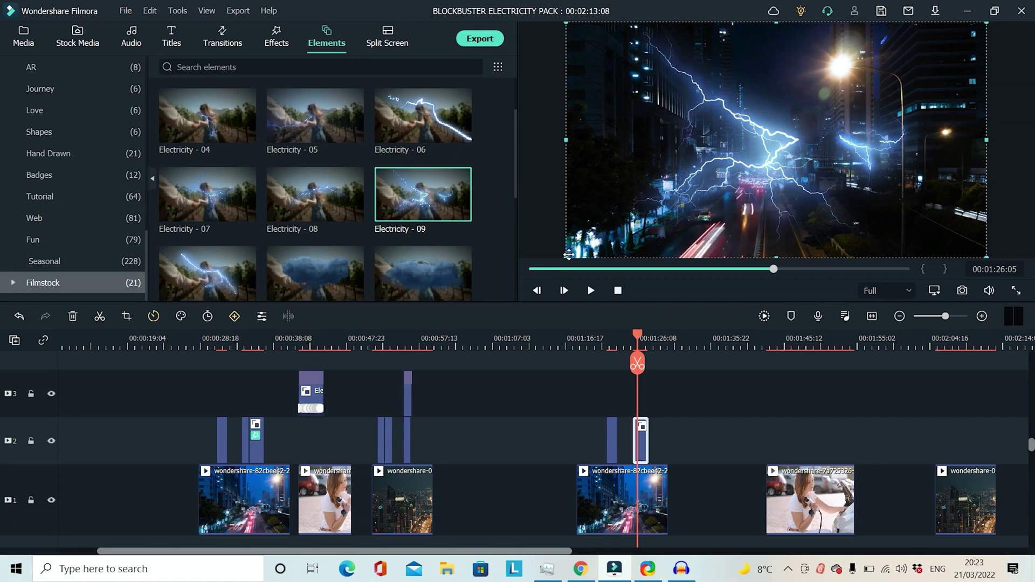
drag(566, 257, 828, 132)
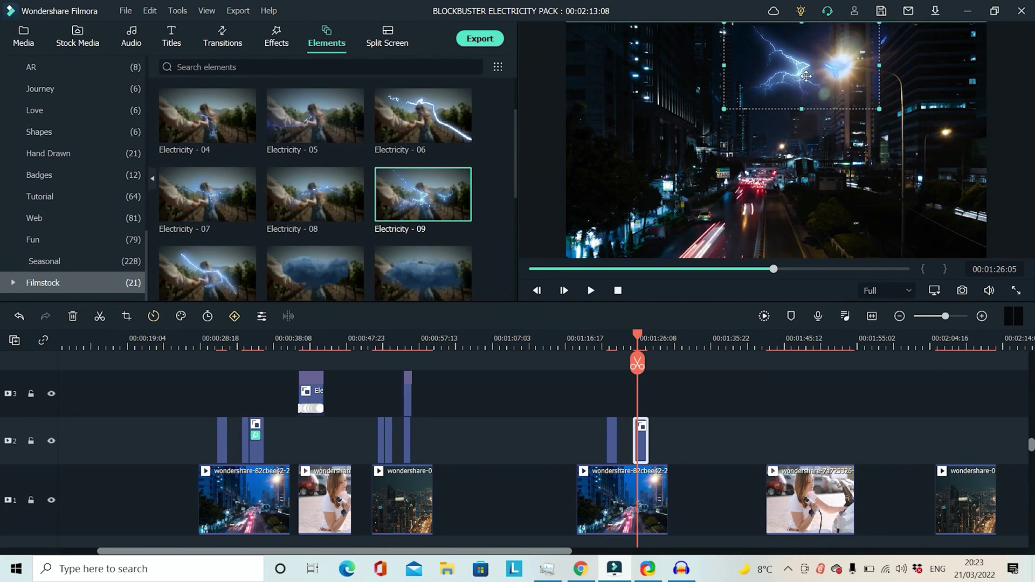
Step: Crop the Electricity - 09 lightning's right side to 36.98 with Blur Edges, then play it from 01:24:10
click(275, 37)
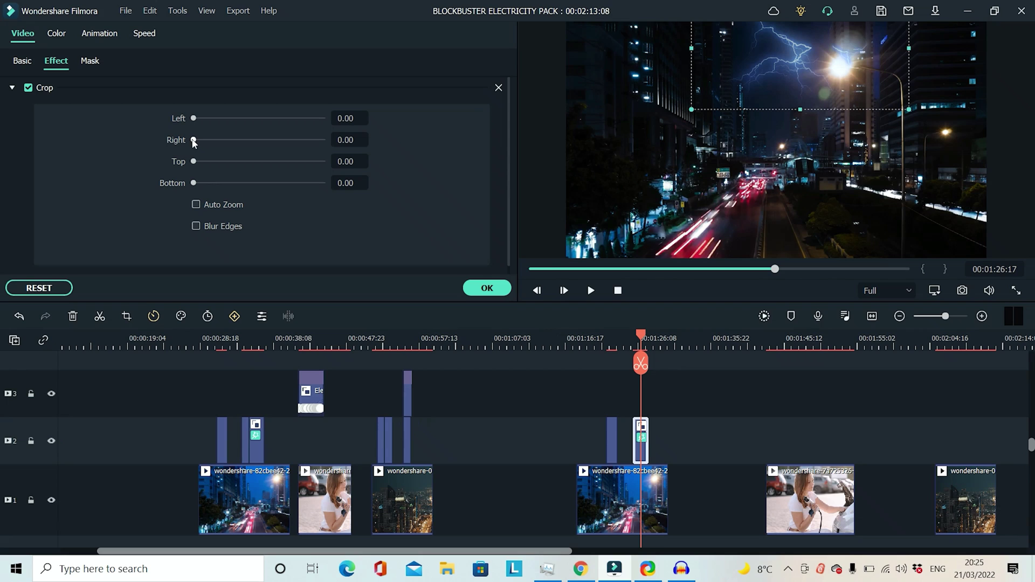
drag(193, 142, 238, 154)
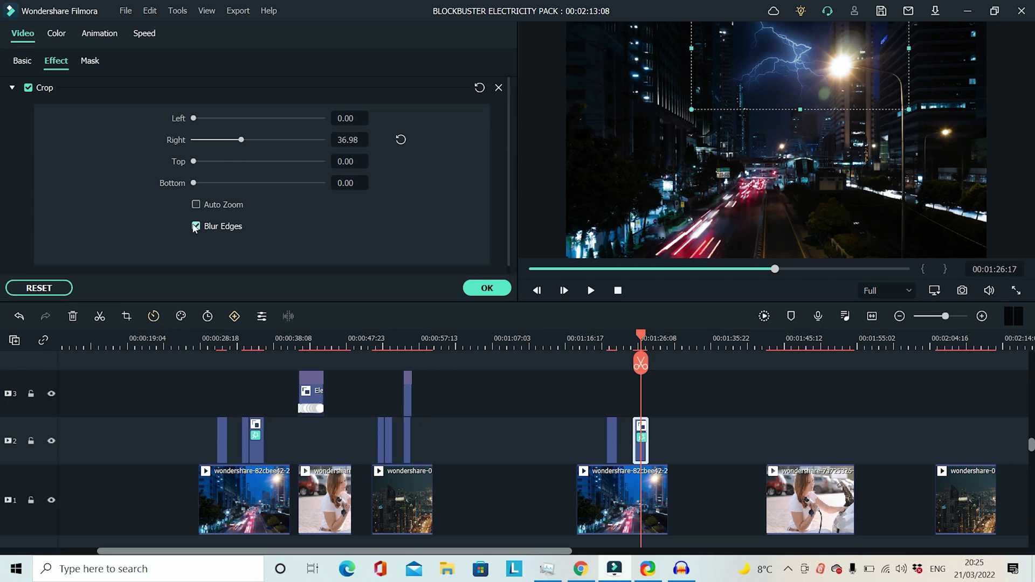
click(623, 346)
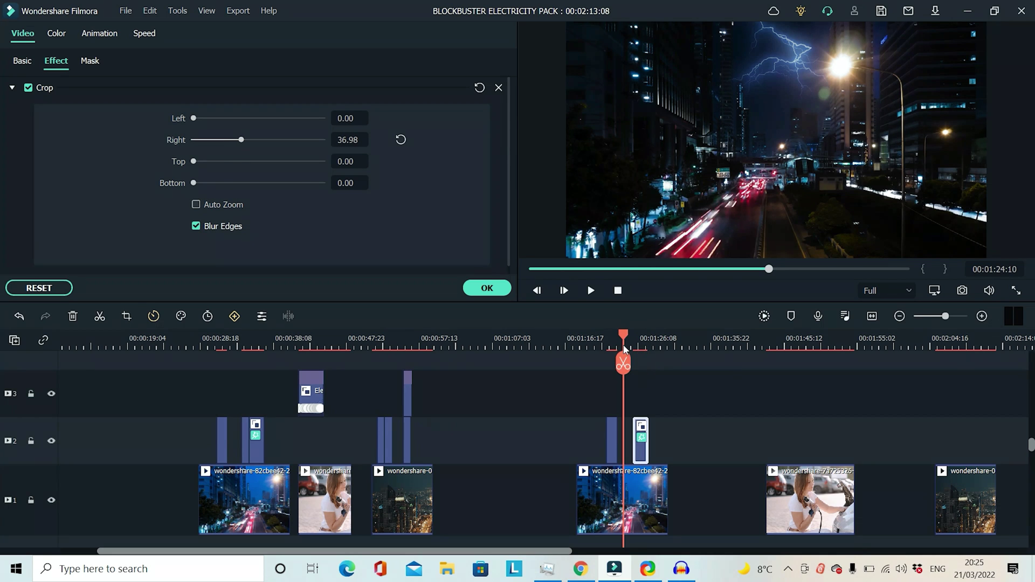
key(space)
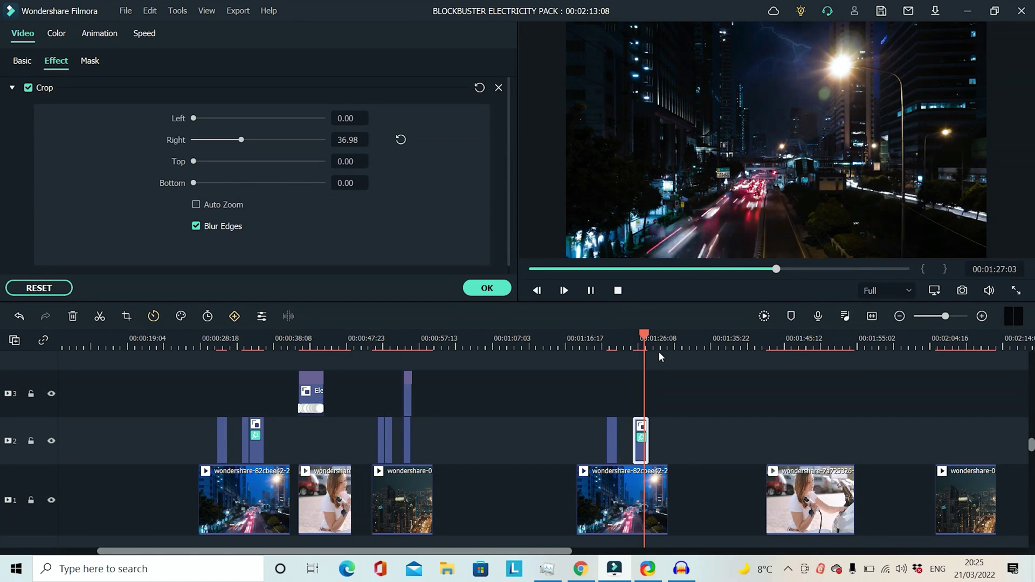
Step: Place Electricity - 16 on track 2 at 01:44 over the car-charging clip
click(596, 339)
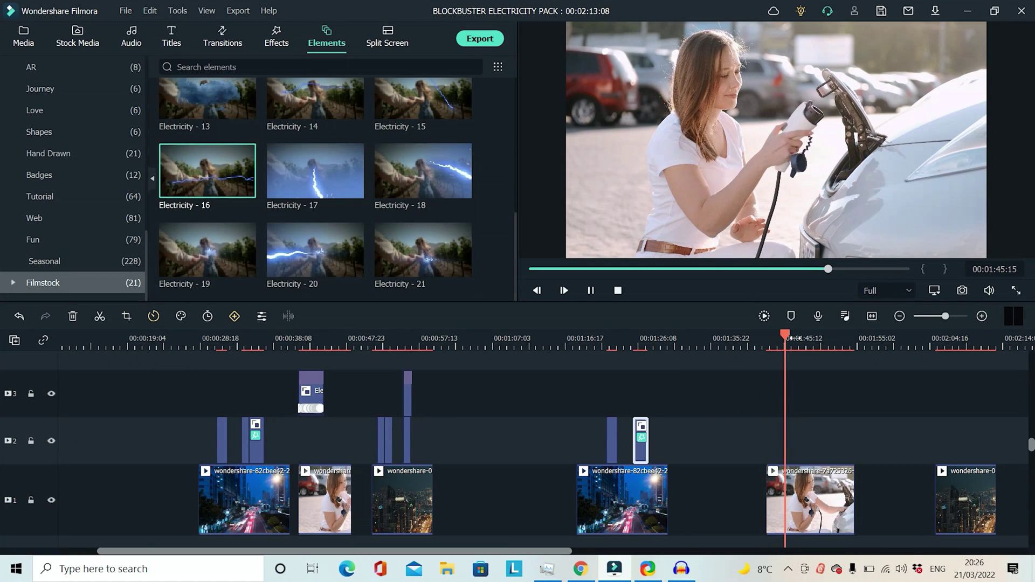
key(space)
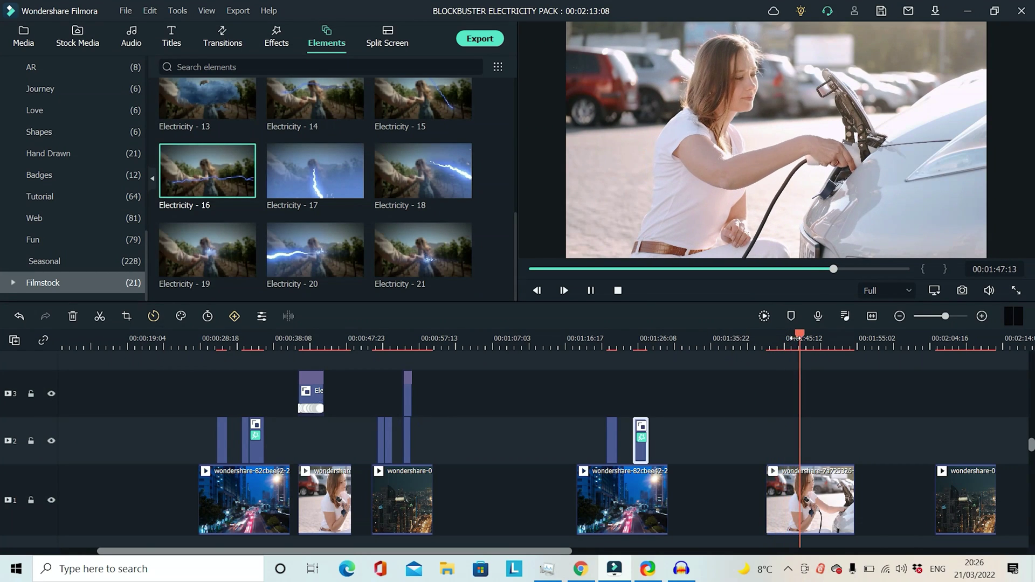
click(778, 349)
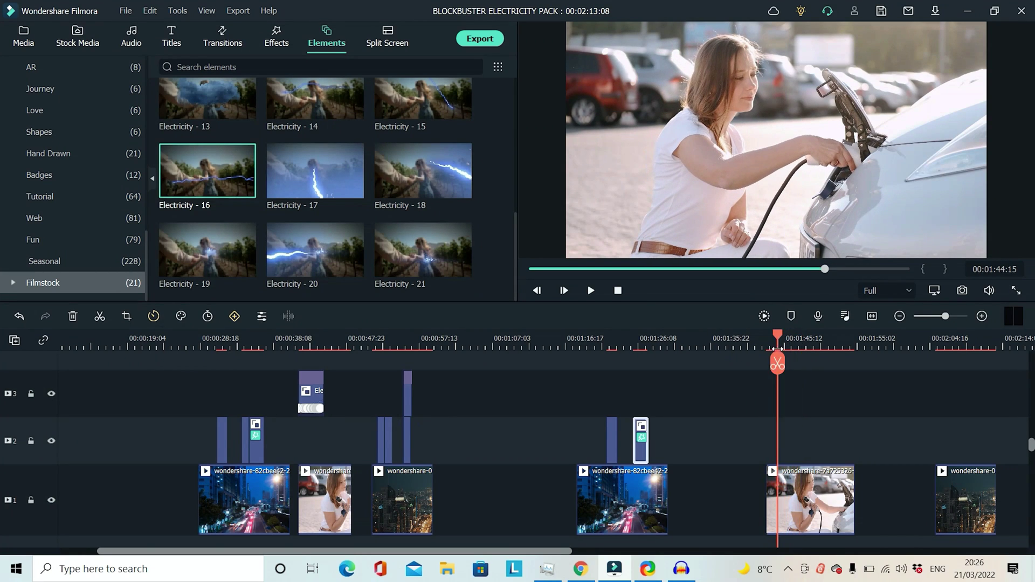
double_click(203, 180)
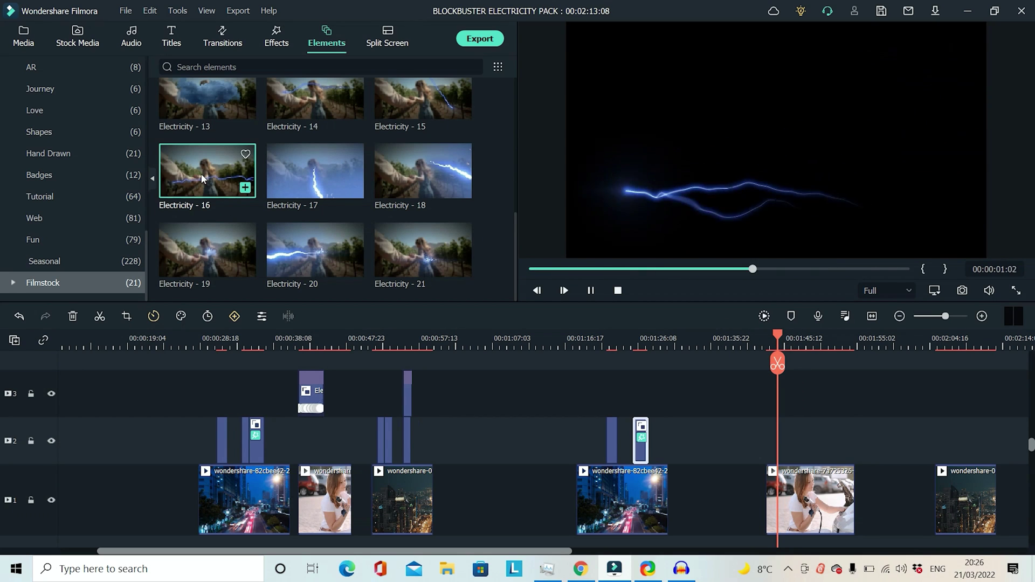
drag(202, 179, 710, 427)
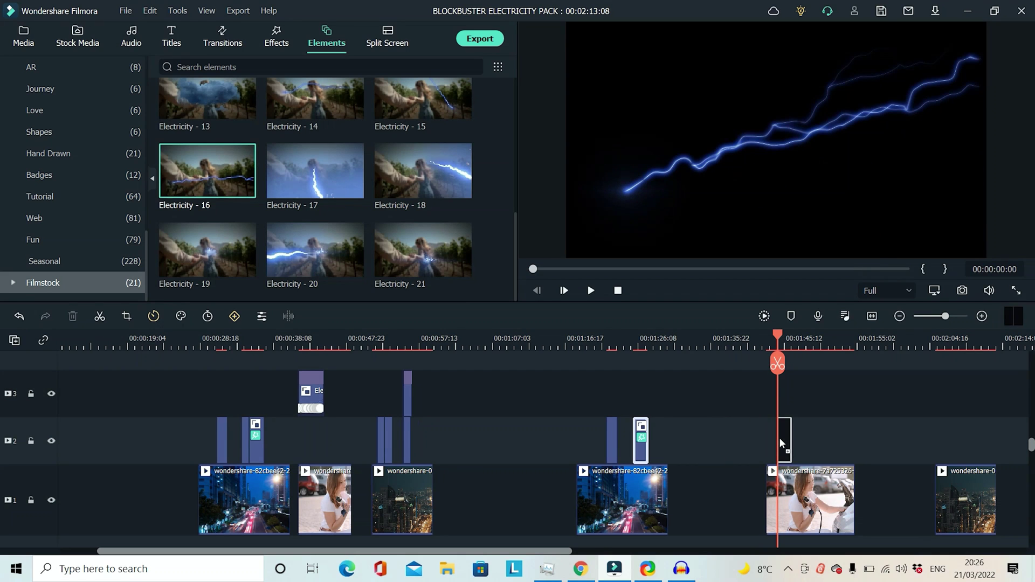
drag(779, 442, 779, 442)
Step: Play back from 01:42:20, nudge the Electricity - 16 clip's timing, and replay it
click(763, 342)
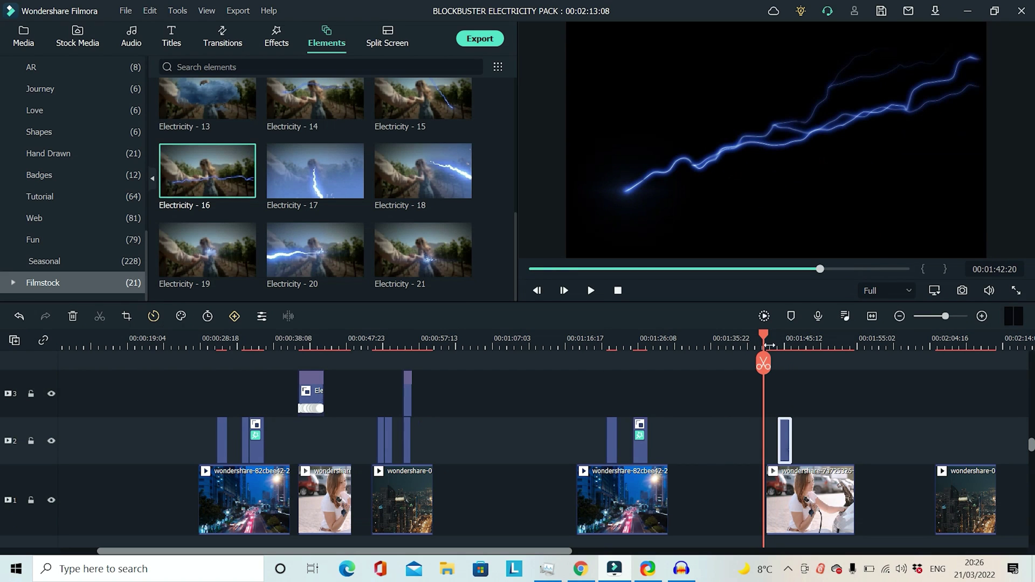
key(space)
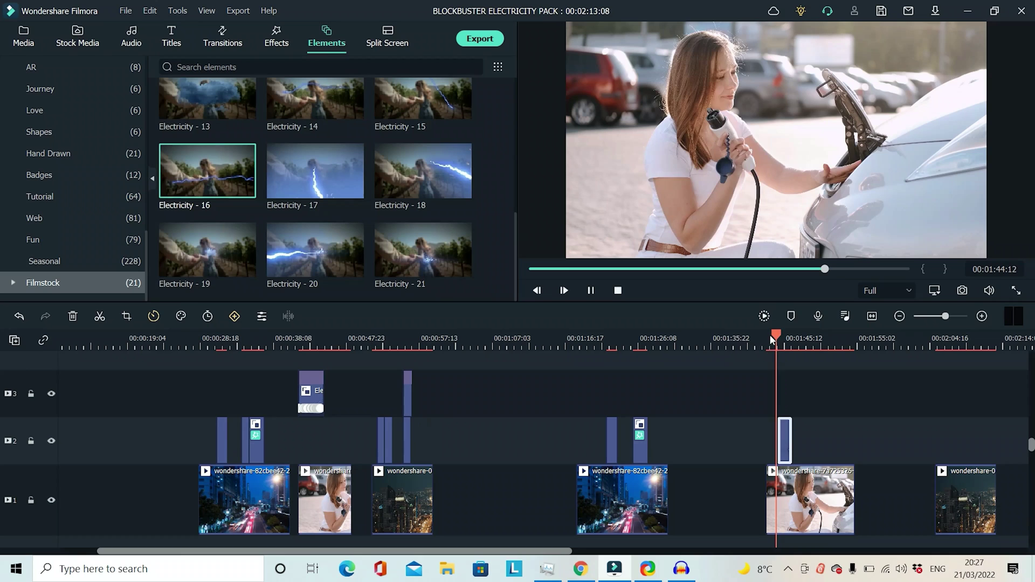
key(space)
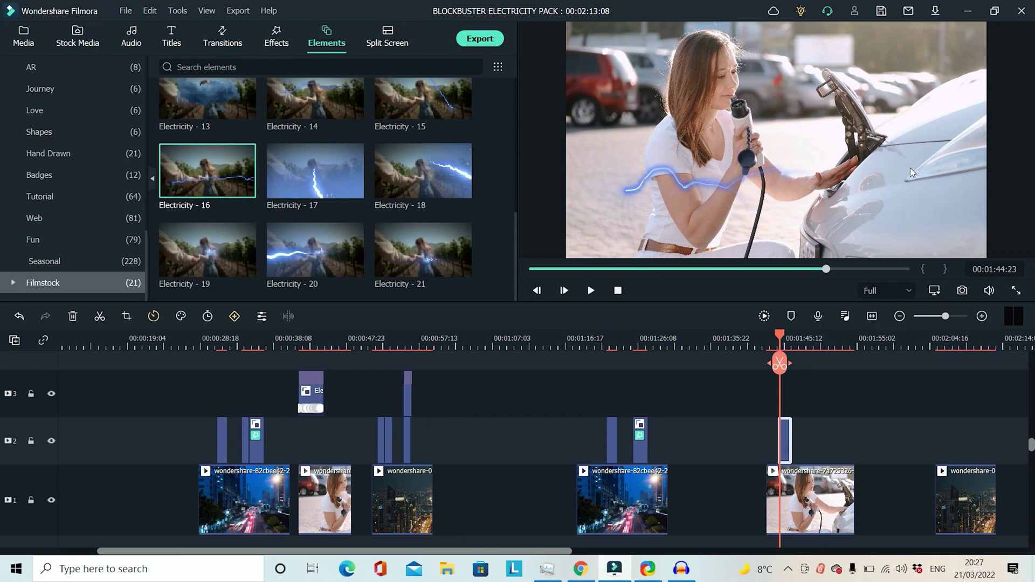
drag(788, 442, 766, 434)
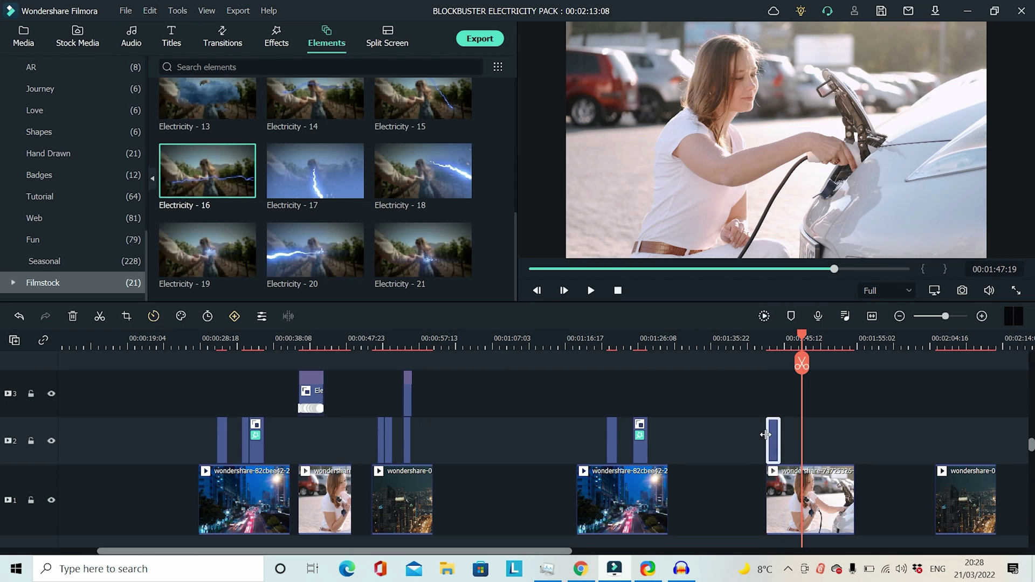
click(771, 347)
key(space)
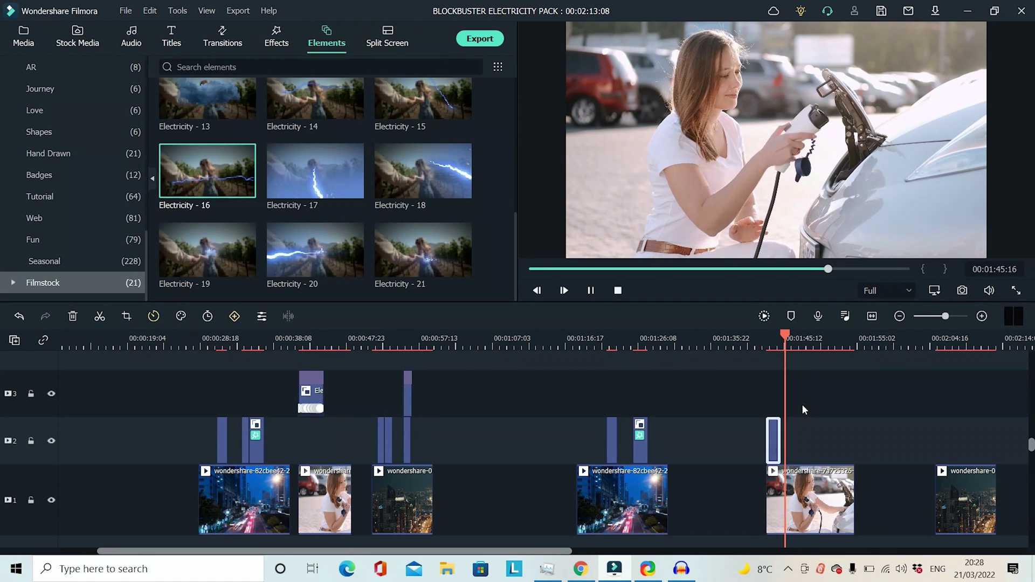
Step: Set the Electricity - 16 clip's uniform speed to 0.57 and review the slowed streak
right_click(773, 431)
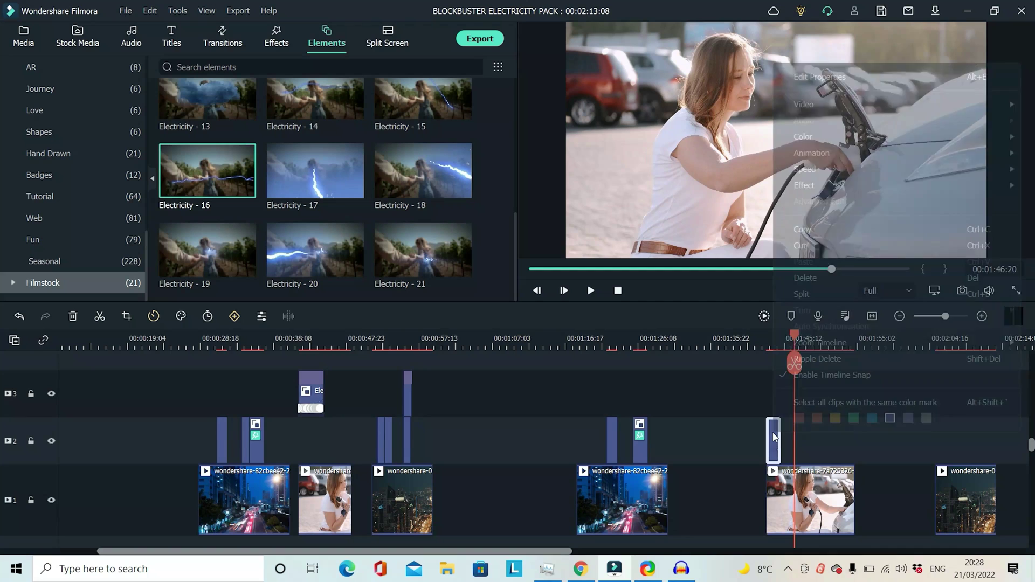
mouse_move(822, 173)
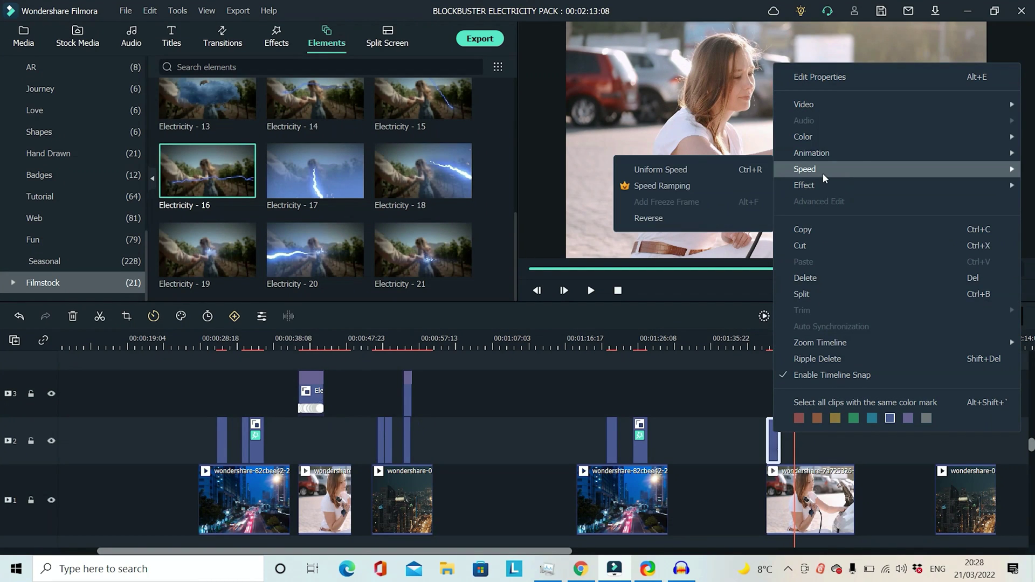
click(714, 170)
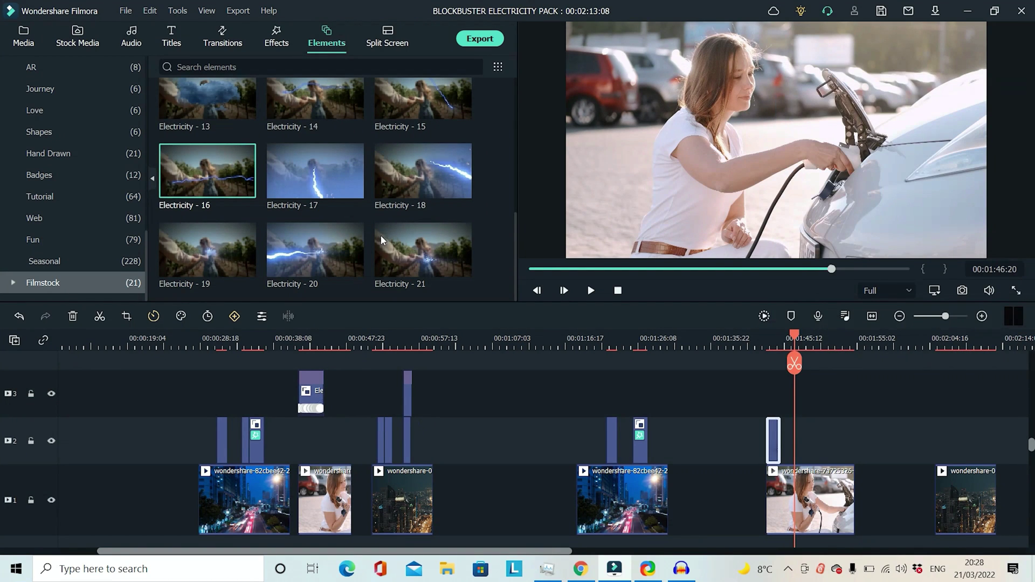
drag(239, 112, 210, 119)
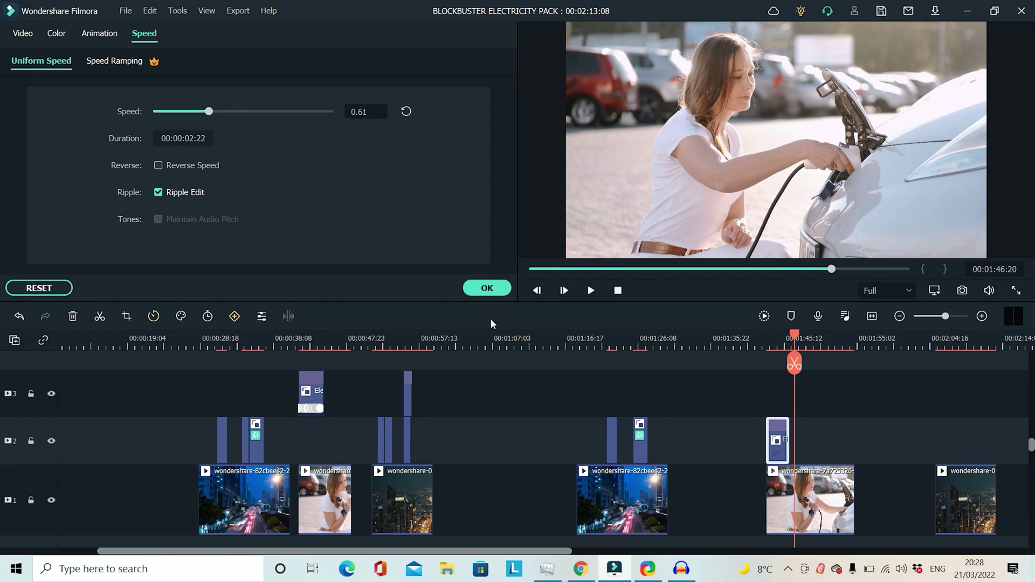
click(783, 347)
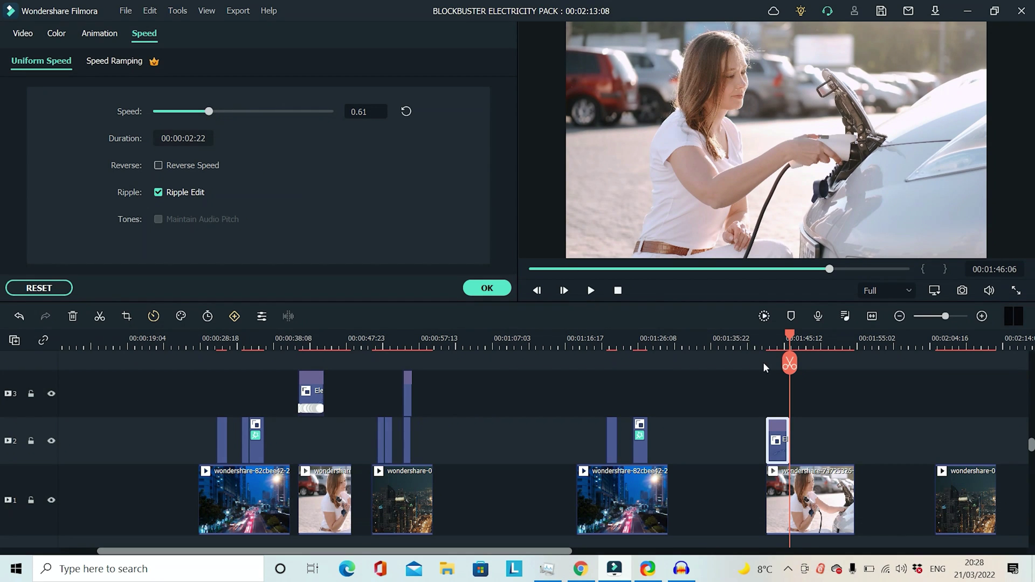
click(770, 347)
key(space)
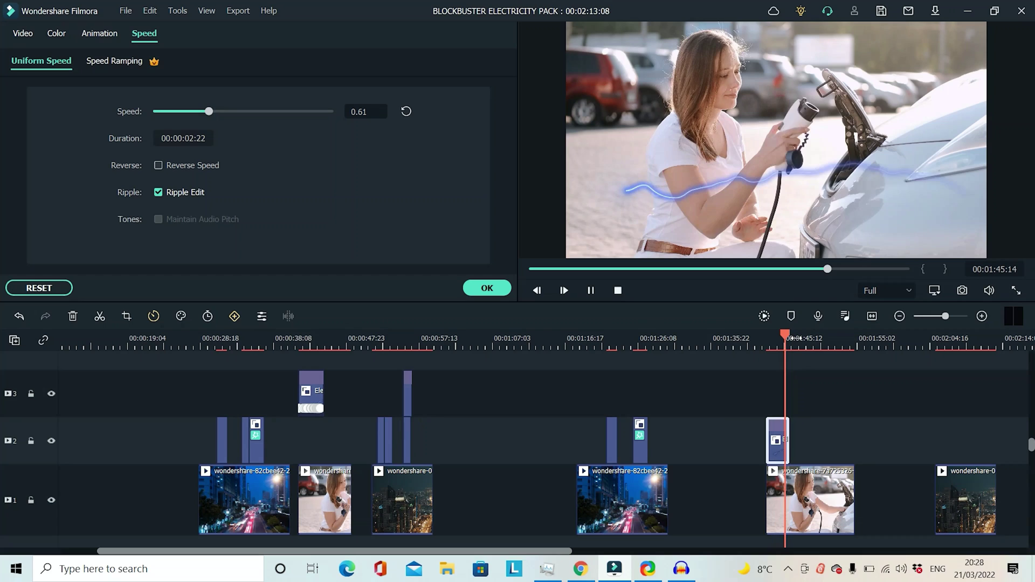
key(space)
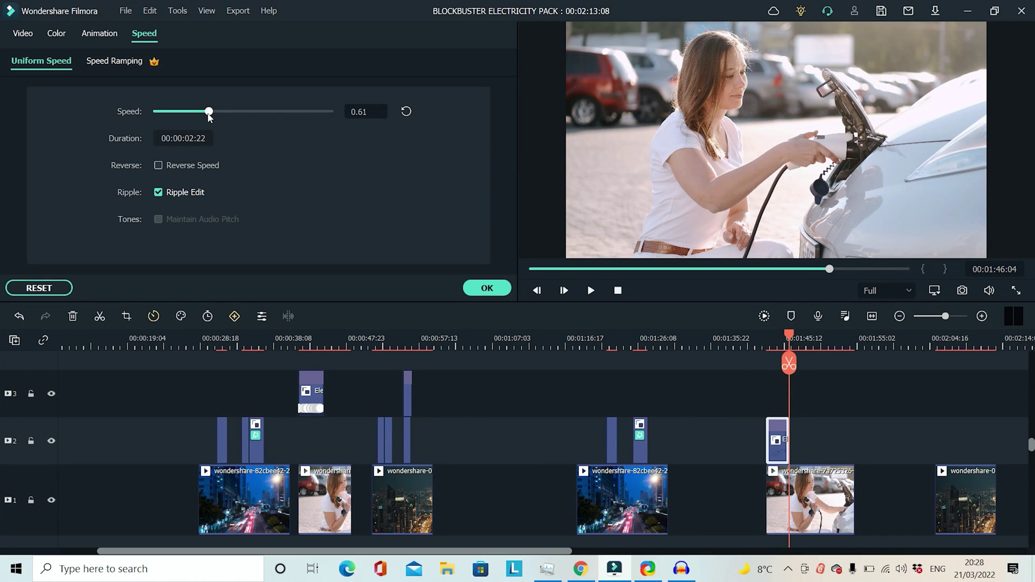
drag(208, 115, 206, 116)
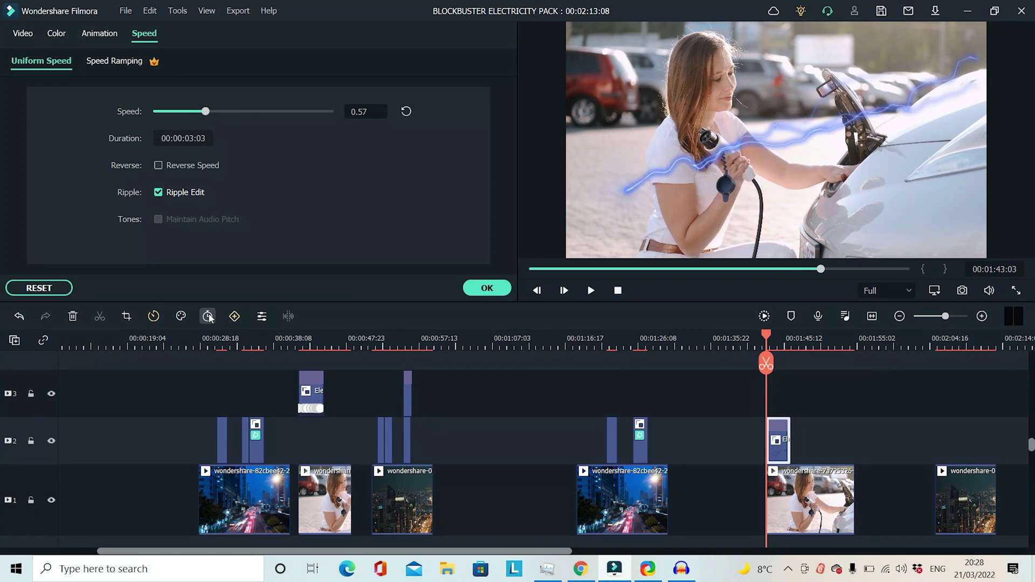
Step: Scale the electricity overlay to 73.89 and move it onto the charging plug
click(234, 316)
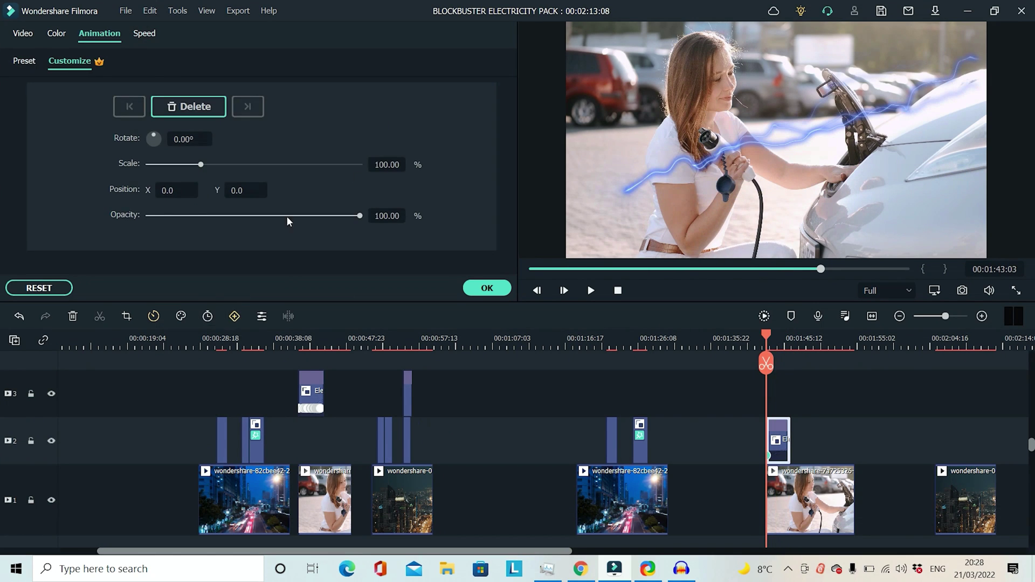
drag(201, 164, 138, 141)
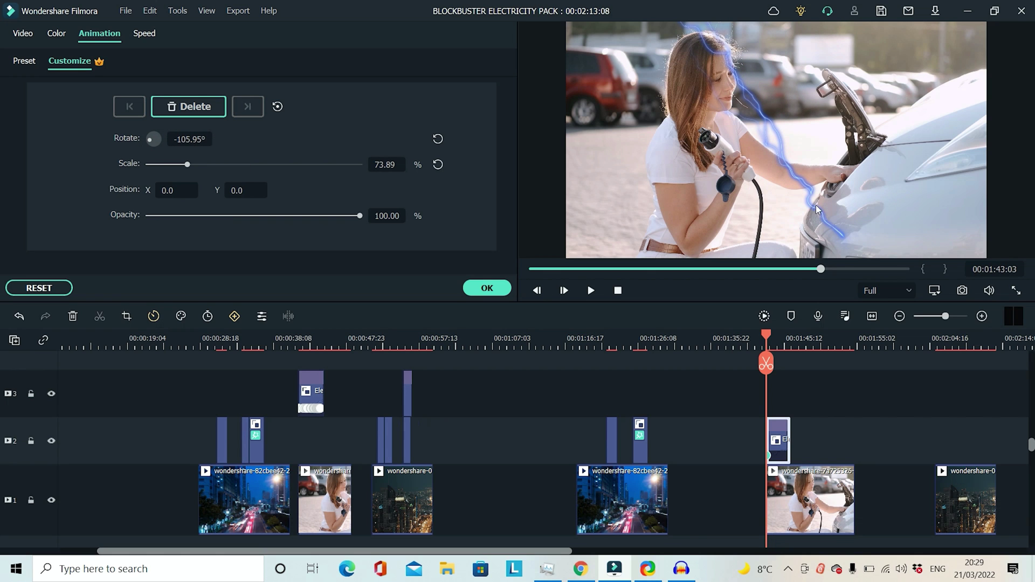
drag(817, 210, 681, 129)
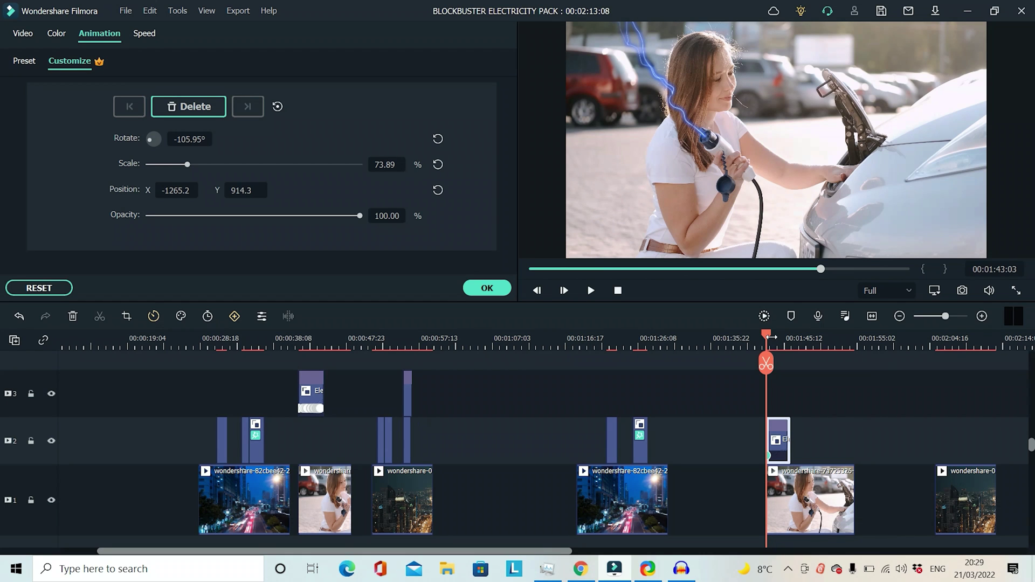
Step: Step through frames and keyframe the overlay's position so it follows the plug
key(Right)
key(Right)
key(Right)
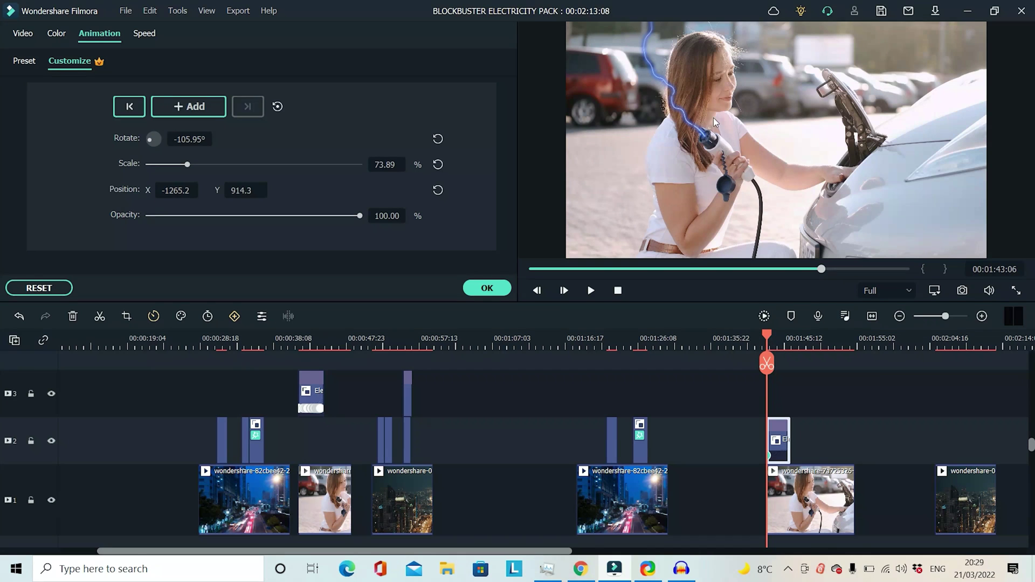
key(Right)
click(771, 337)
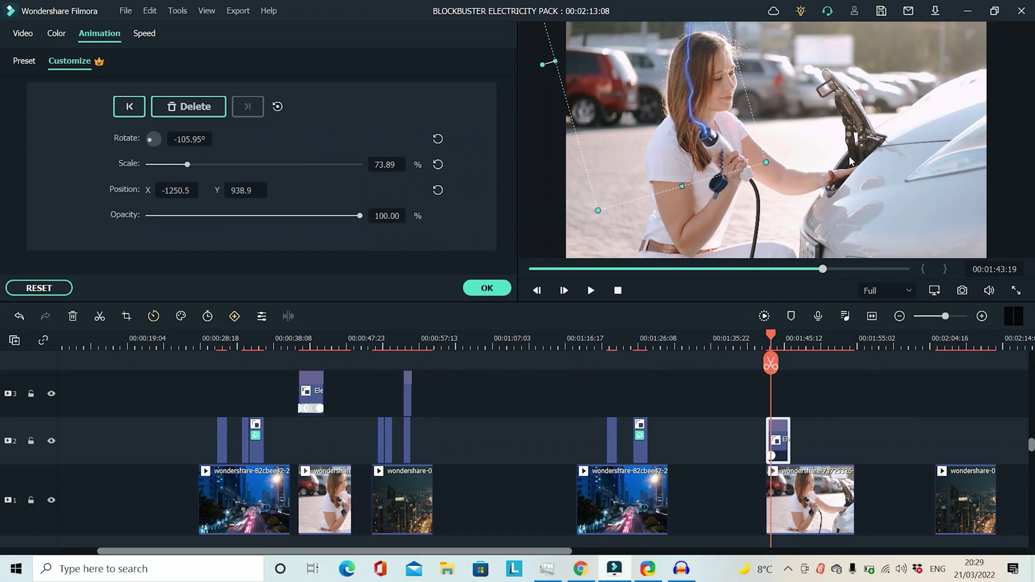
click(769, 336)
key(ctrl+equal)
key(ctrl+equal)
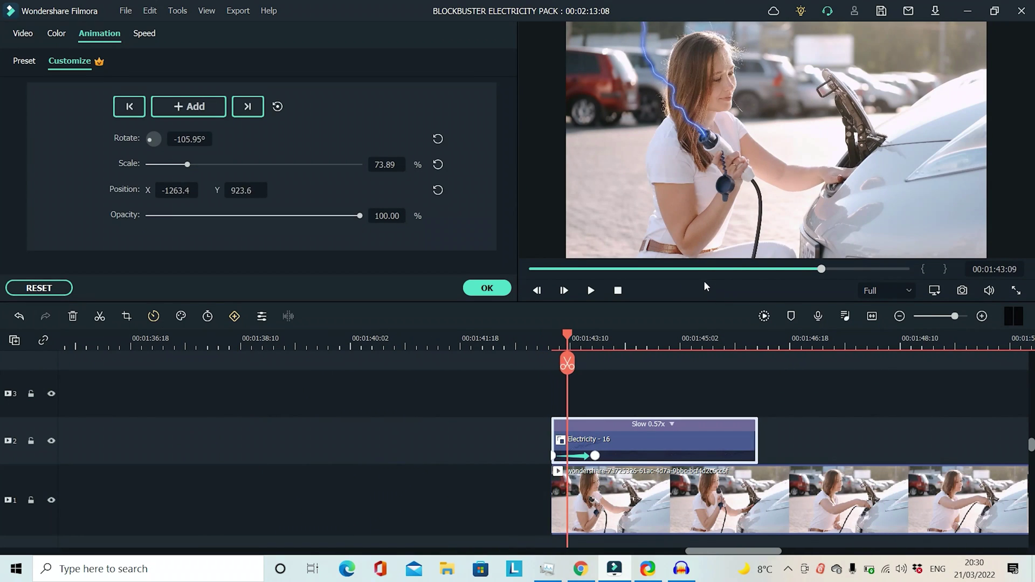
key(Right)
key(Right)
key(Right)
key(Right)
key(Right)
key(Right)
key(Right)
drag(593, 215, 589, 221)
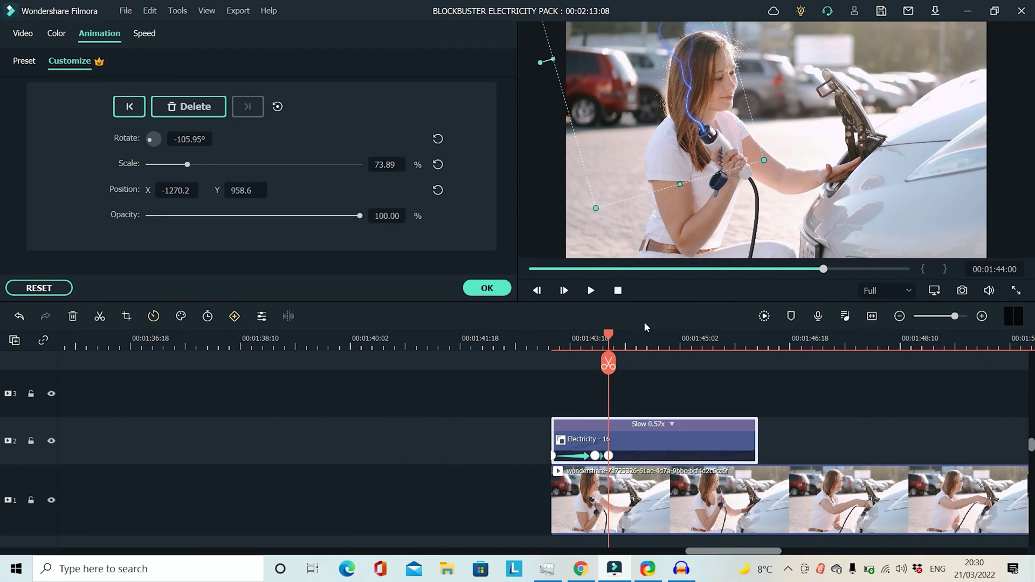
key(Left)
key(Left)
key(Left)
drag(619, 331, 628, 335)
drag(593, 216, 598, 221)
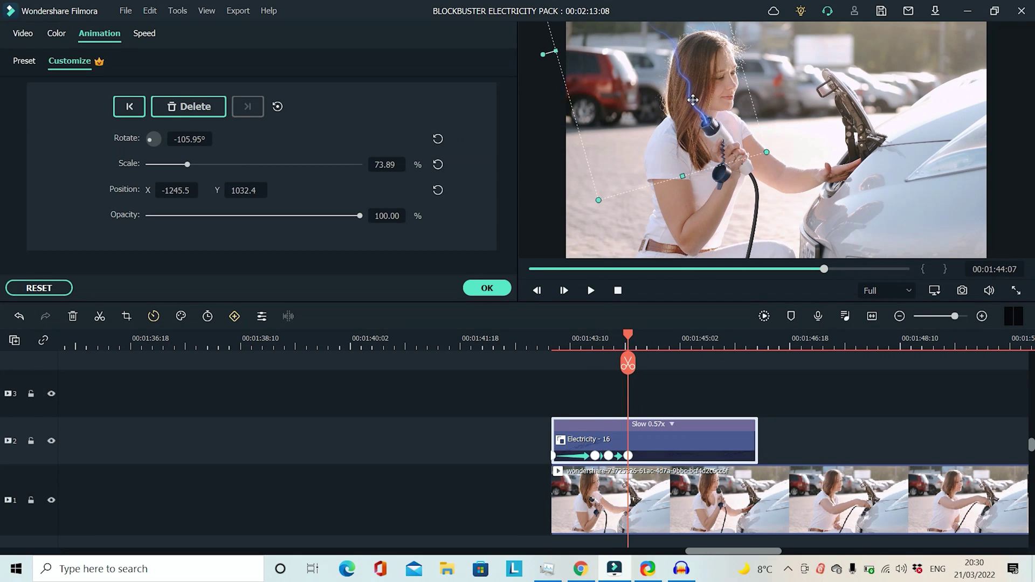
Step: Continue keyframing the overlay on the plug, rotating it to about -125° then -112°
click(632, 337)
drag(700, 124, 705, 79)
key(Right)
key(Right)
key(Right)
key(Right)
key(Right)
drag(153, 139, 144, 141)
mouse_move(701, 80)
mouse_down()
mouse_move(668, 110)
mouse_move(718, 79)
mouse_up()
key(Right)
key(Right)
key(Right)
key(Right)
key(Right)
key(Right)
key(Right)
key(Right)
key(Right)
drag(150, 139, 146, 140)
drag(712, 86, 728, 103)
click(683, 343)
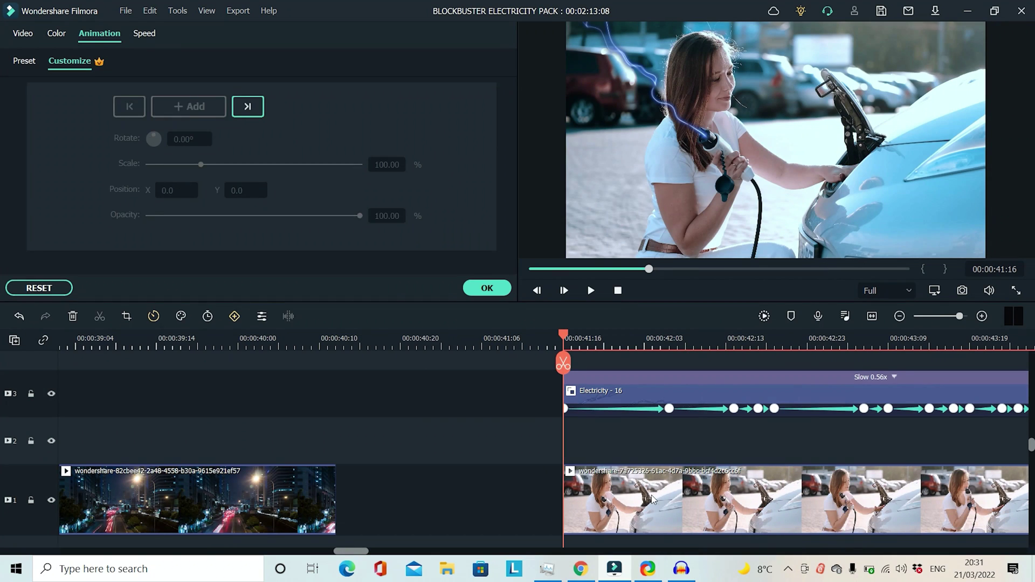
Step: Show the charging clip's Cool Film 3D LUT, zoom the timeline out, and play from 00:00:43:14
click(652, 498)
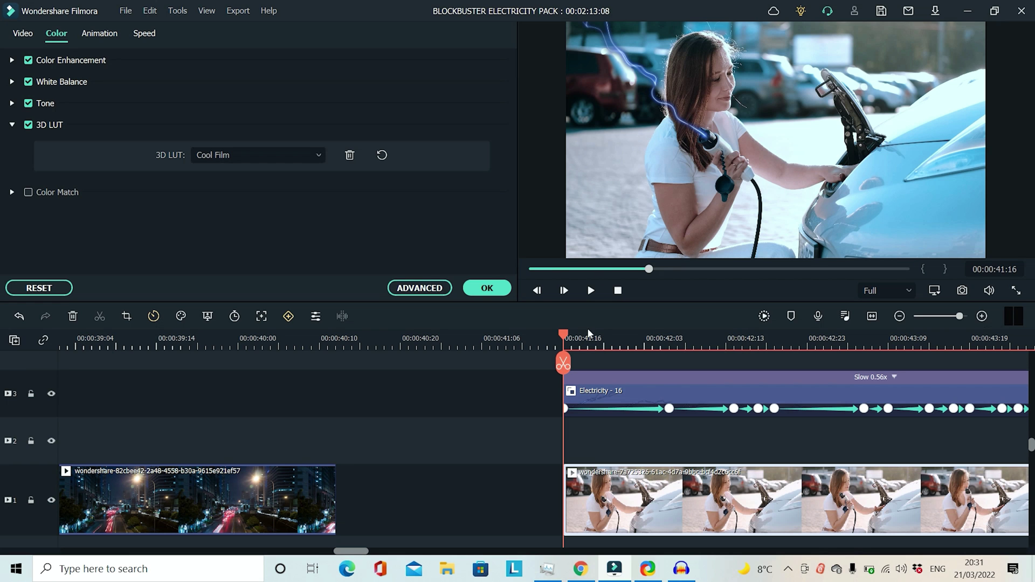
click(548, 334)
key(space)
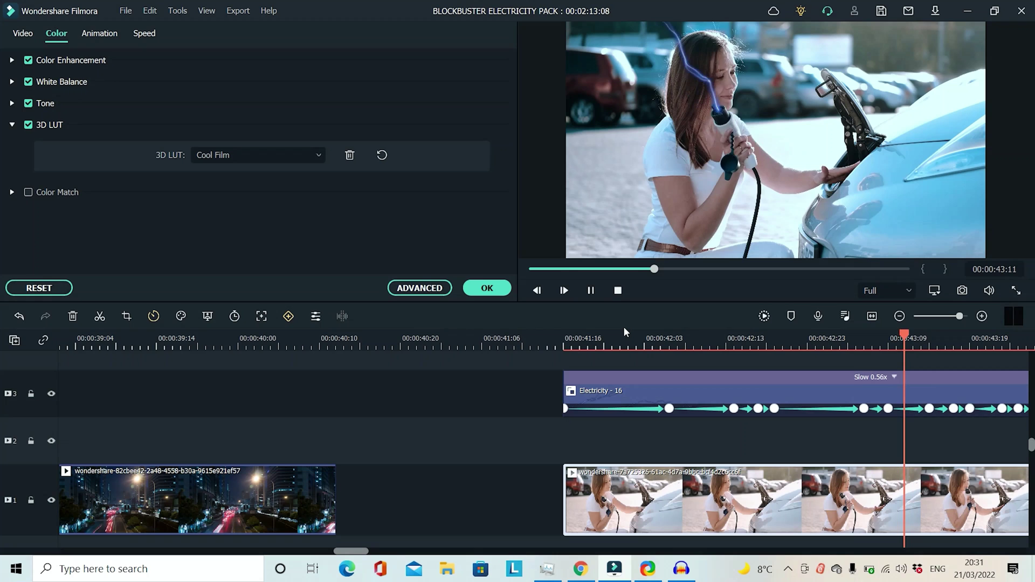
key(space)
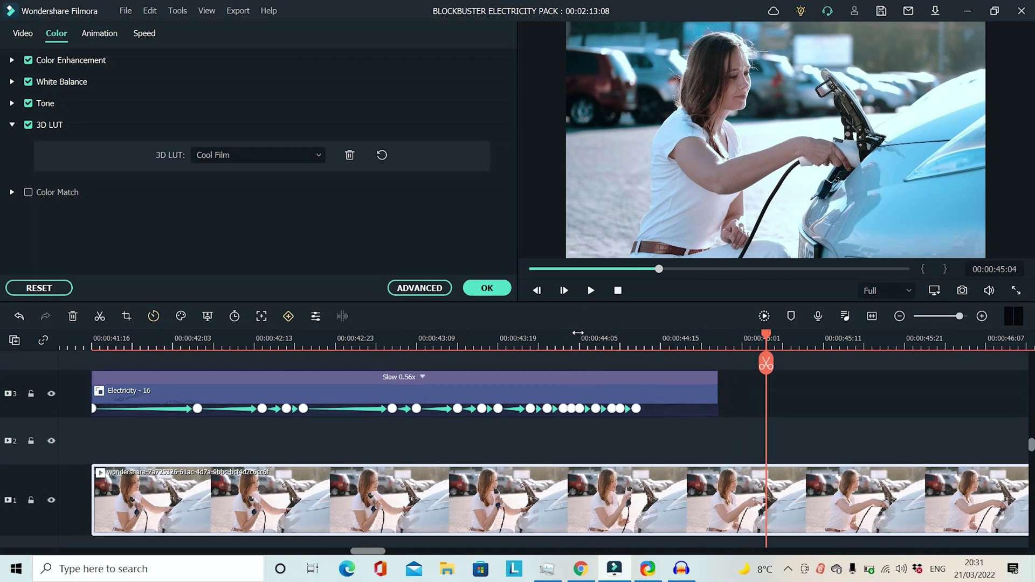
click(899, 316)
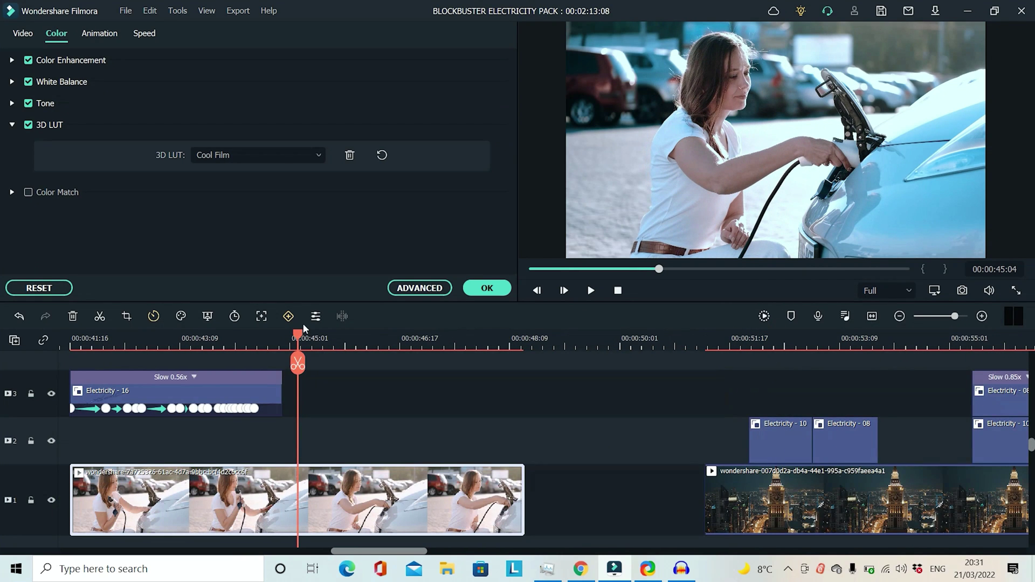
click(193, 339)
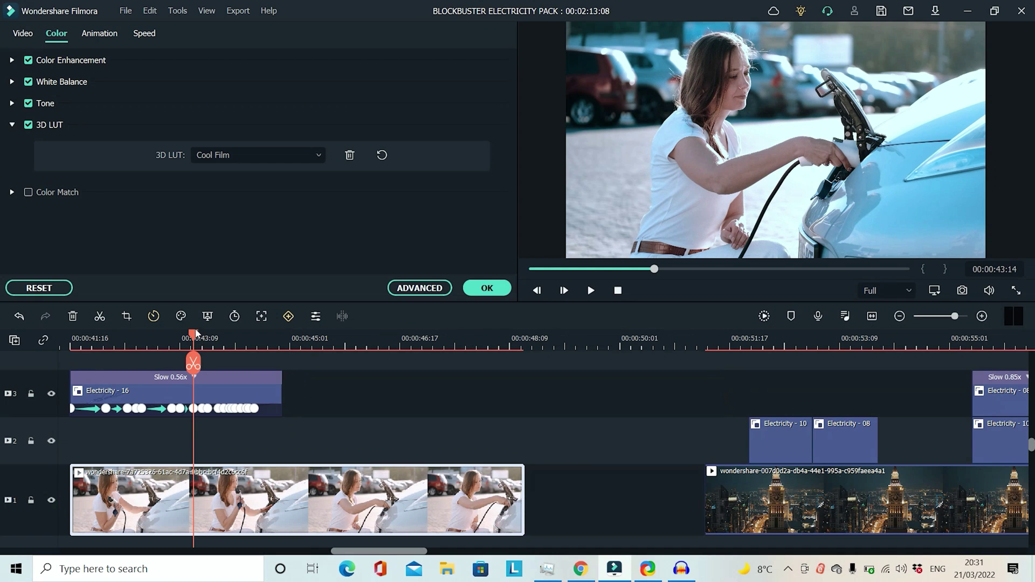
key(space)
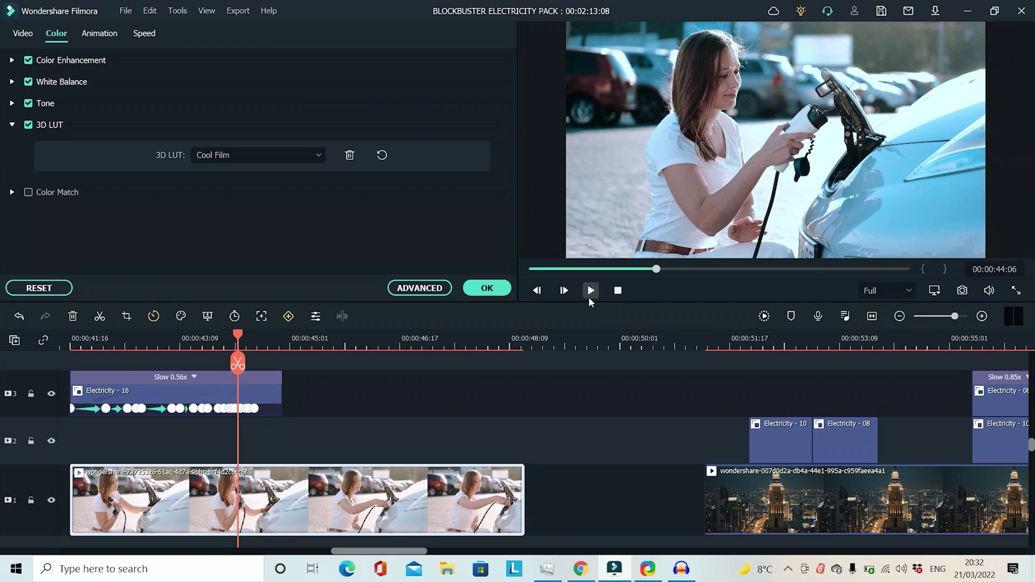
click(617, 291)
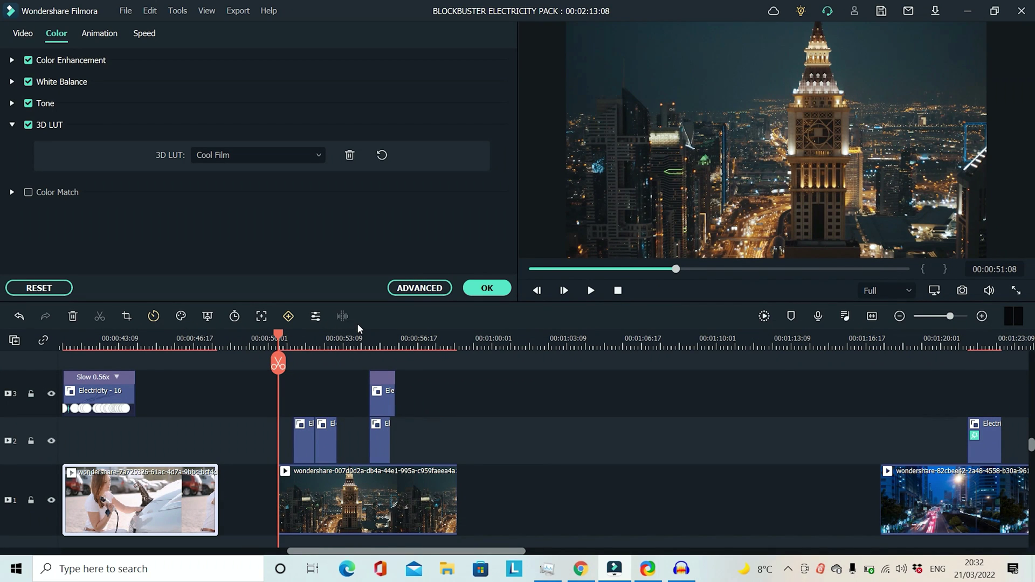
Step: Preview the night city clip, return to 00:00:52:12, and select the first track-2 lightning element
key(space)
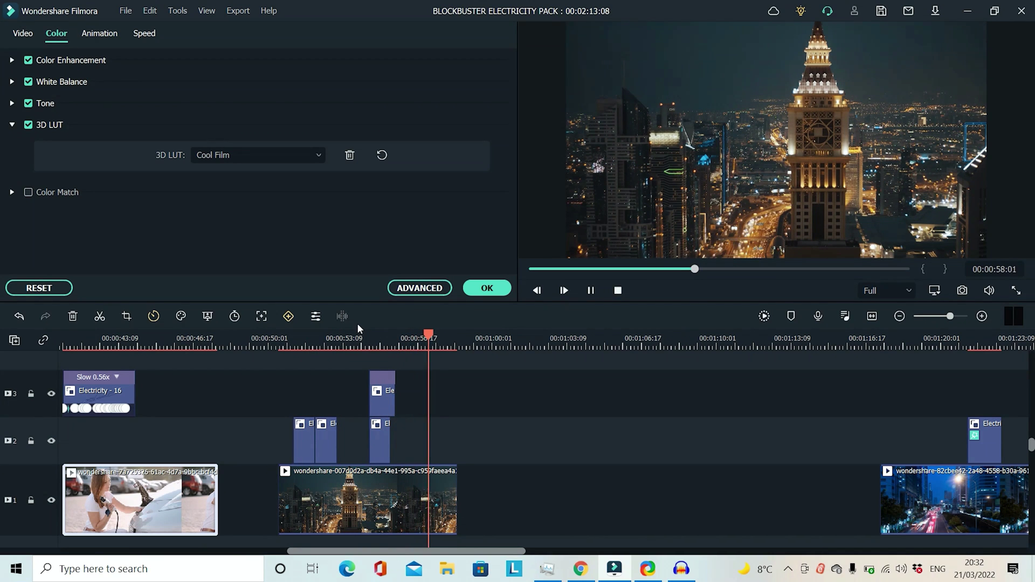
key(space)
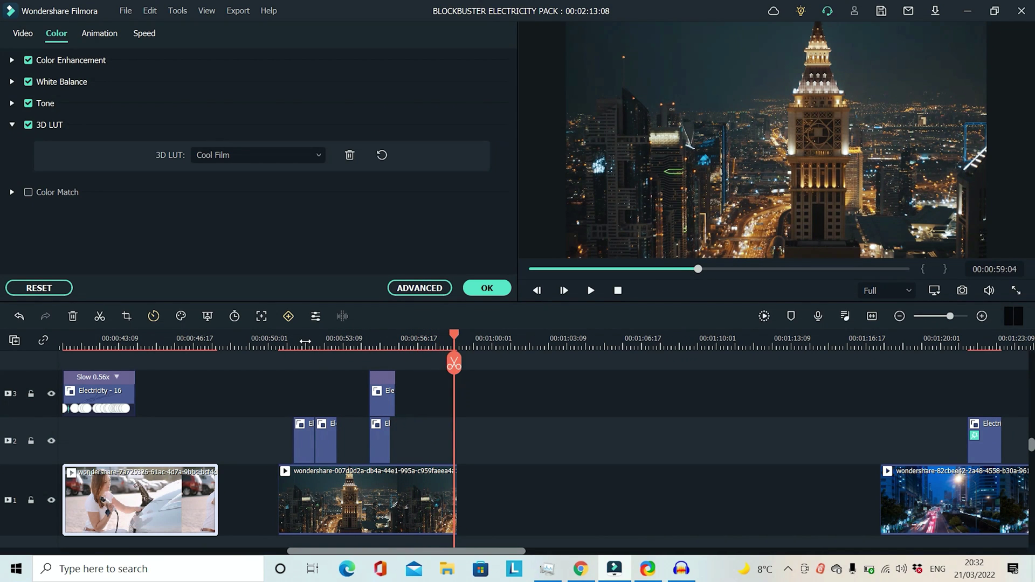
click(305, 342)
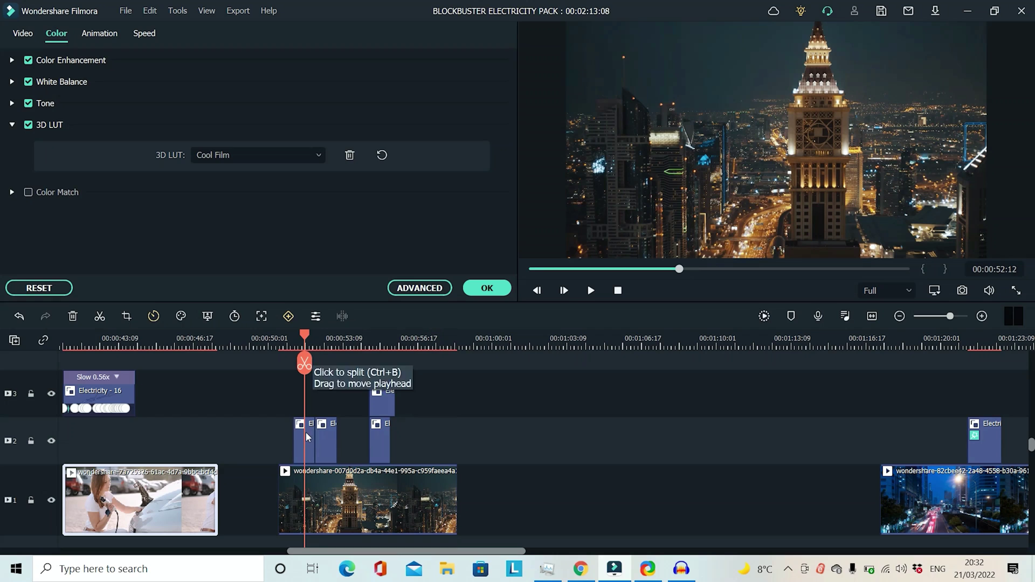
click(305, 448)
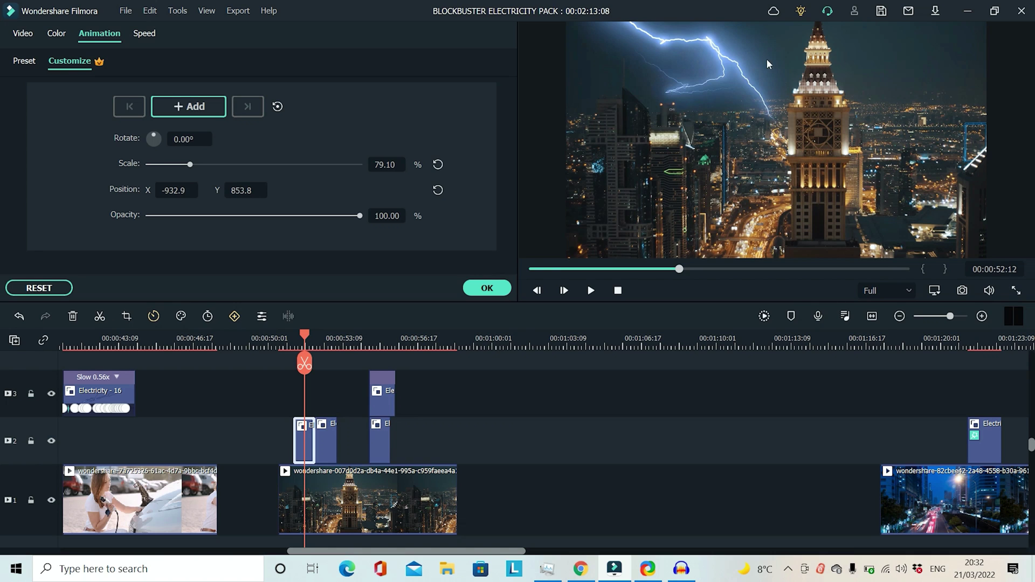
Step: Keyframe the lightning bolt and drag it up-left in the sky, then select the lightning element at 00:00:53:11
click(734, 71)
drag(795, 155, 684, 40)
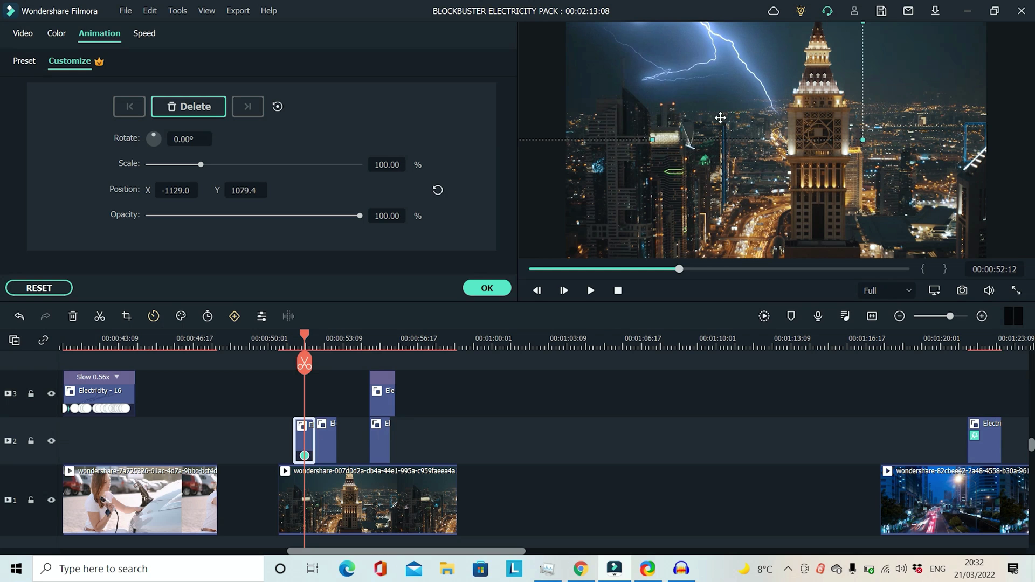
click(326, 338)
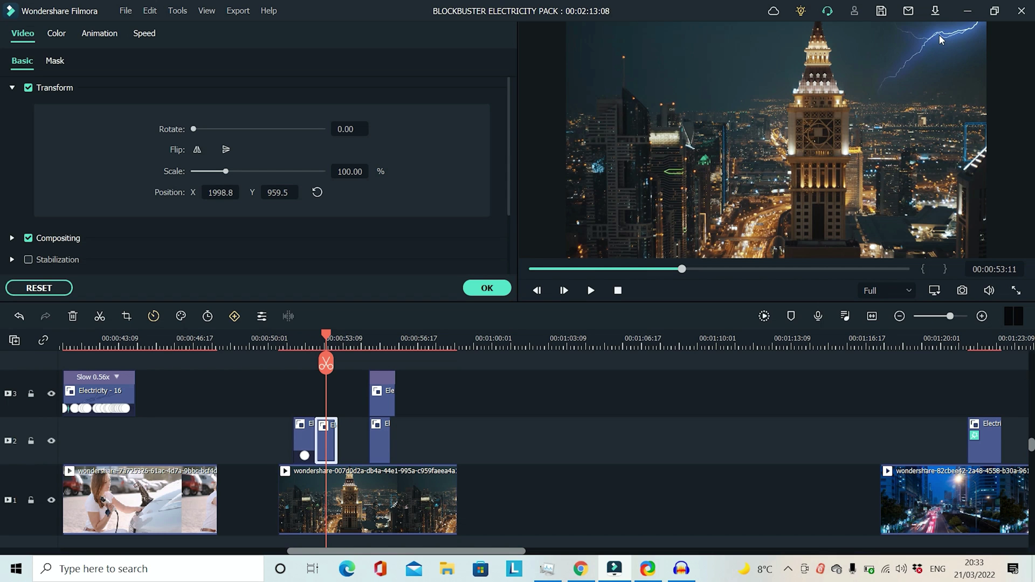
click(370, 341)
key(space)
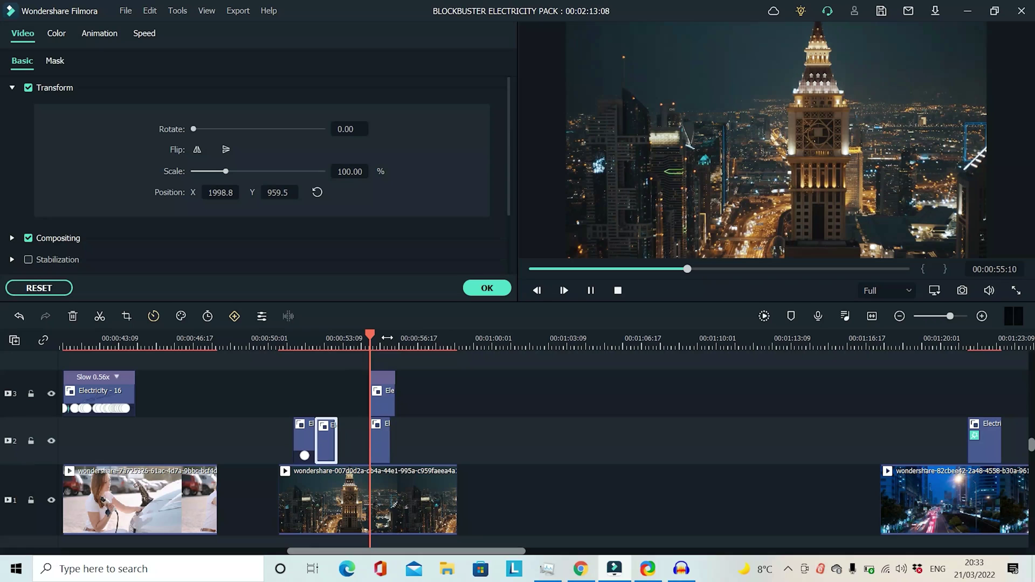